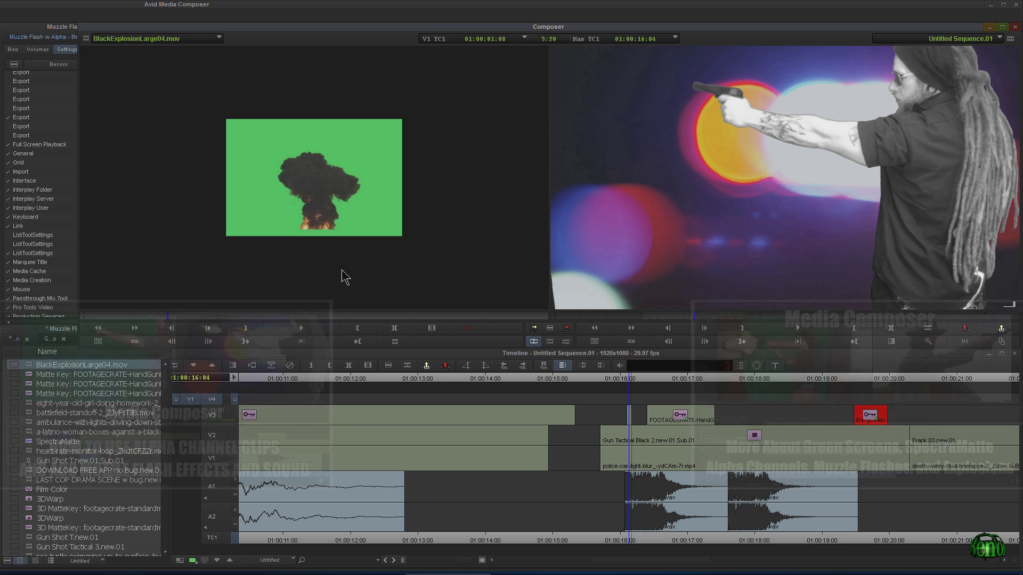
# Open the Import settings and accept them with Do not resize smaller images and Invert on import (white = opaque) chosen
pyautogui.click(20, 174)
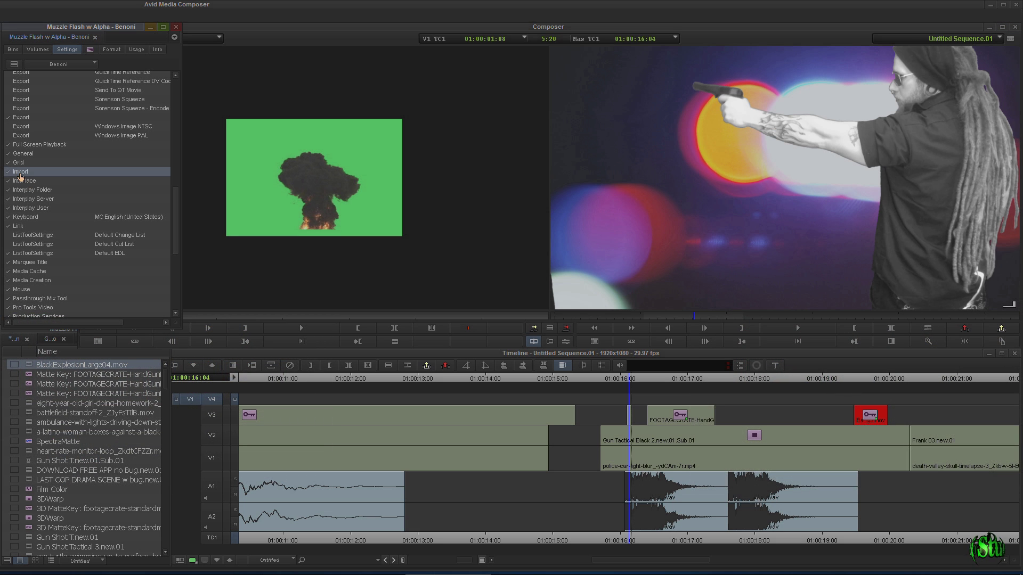
pyautogui.doubleClick(20, 175)
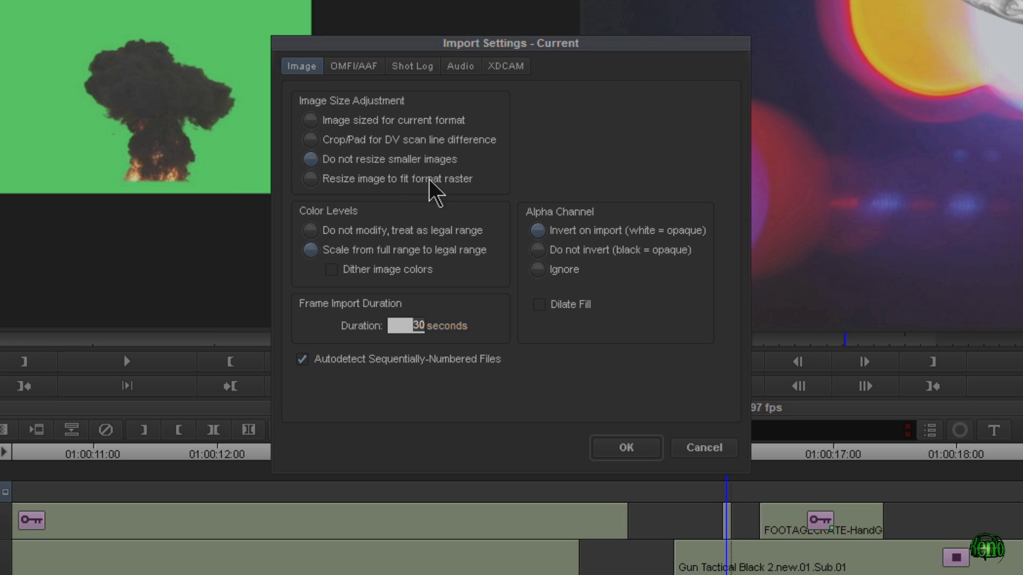
pyautogui.click(604, 448)
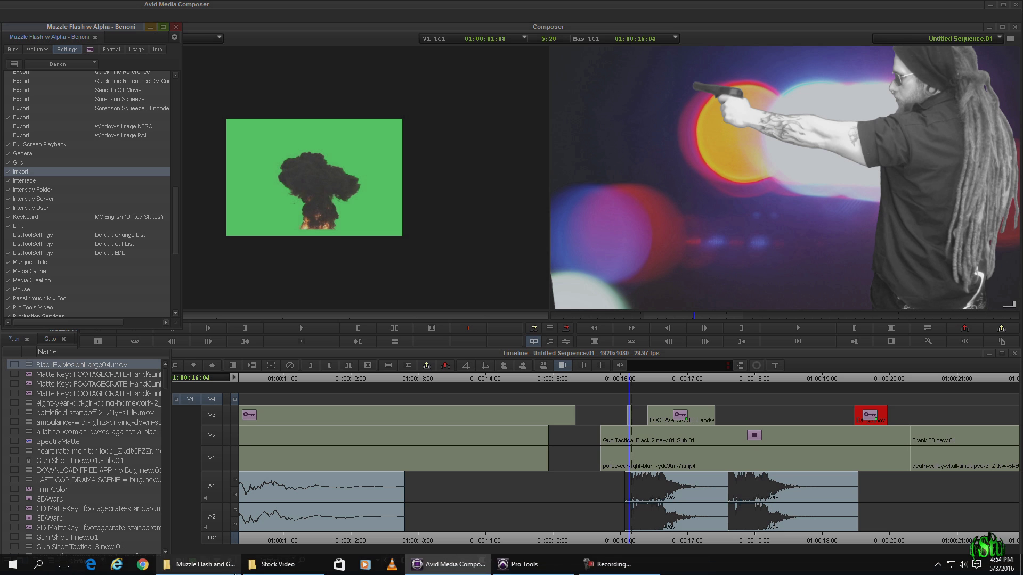
# Switch to File Explorer and check the frame size in the detailed properties of FOOTAGECRATE-HandgunMuzzleFlash5
pyautogui.hotkey('alt', 'Tab')
pyautogui.rightClick(531, 284)
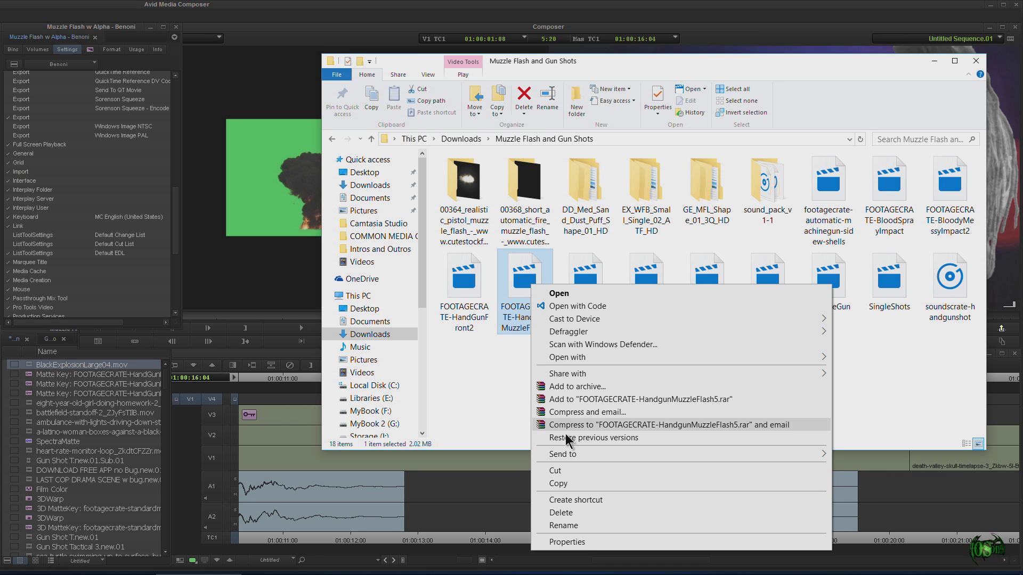
pyautogui.click(567, 542)
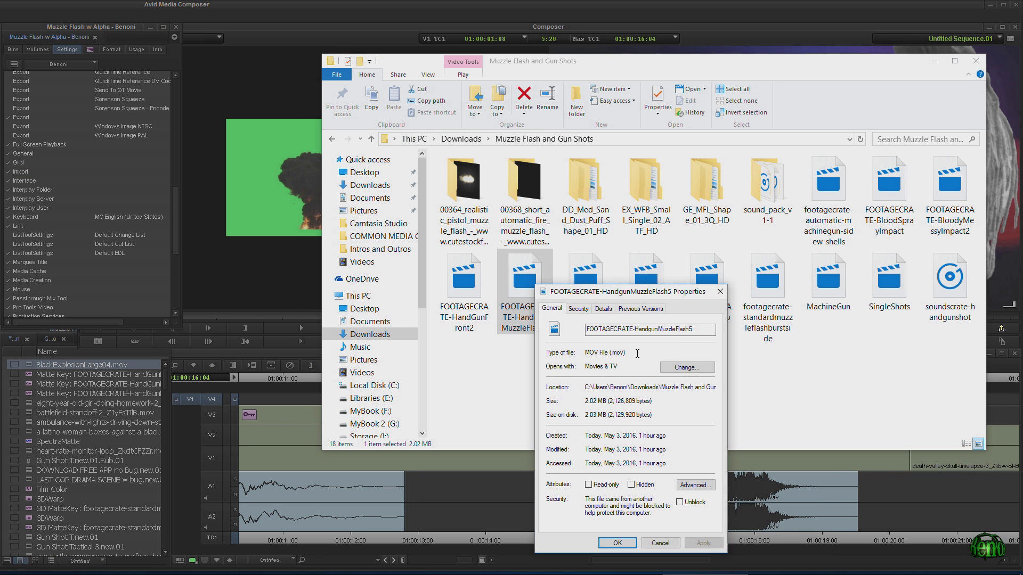
pyautogui.click(603, 309)
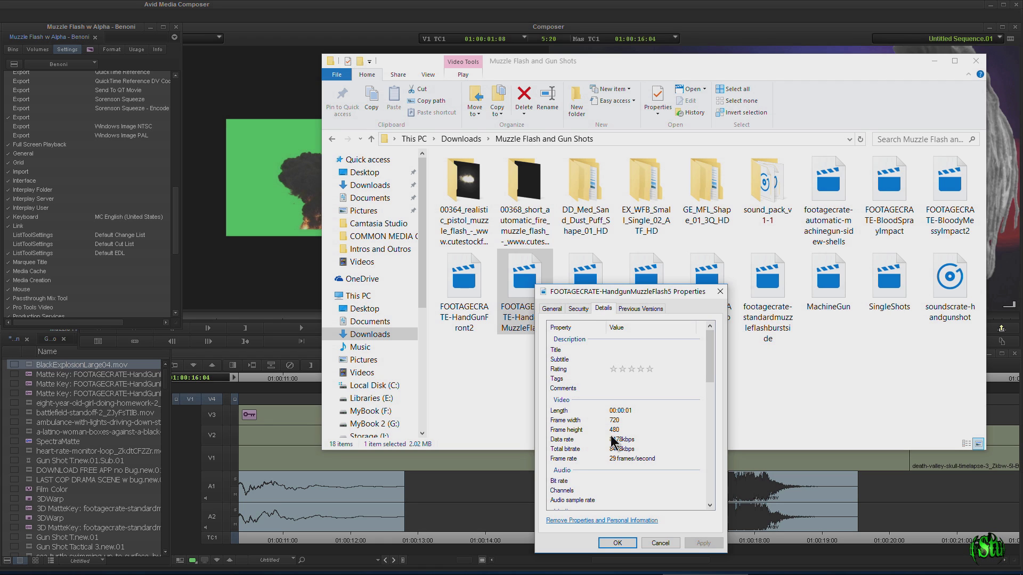
pyautogui.click(618, 543)
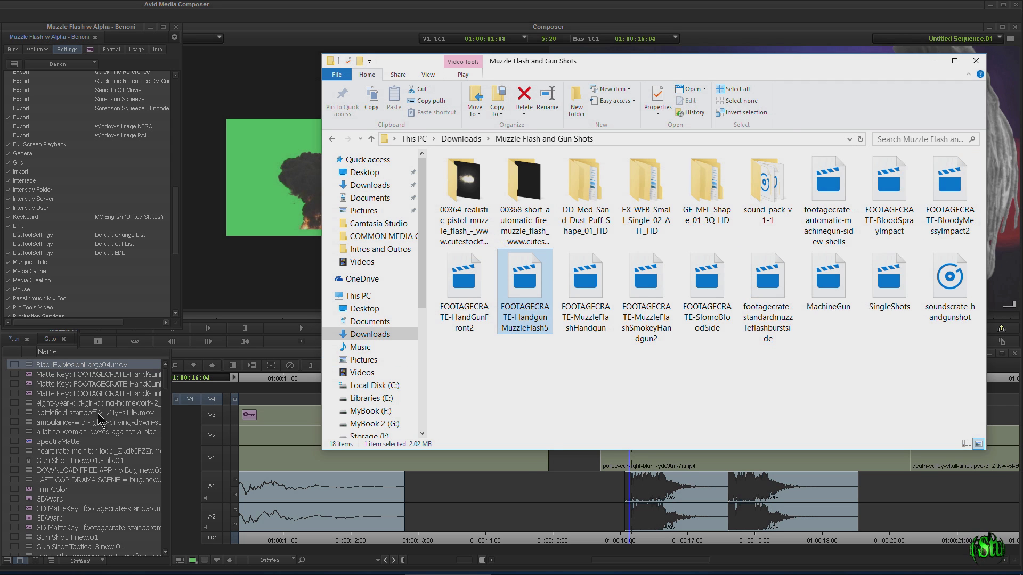
# Import FOOTAGECRATE-HandgunMuzzleFlash5 into the Media Composer bin and load it in the source monitor at its first frame
pyautogui.moveTo(99, 421); pyautogui.dragTo(99, 419)
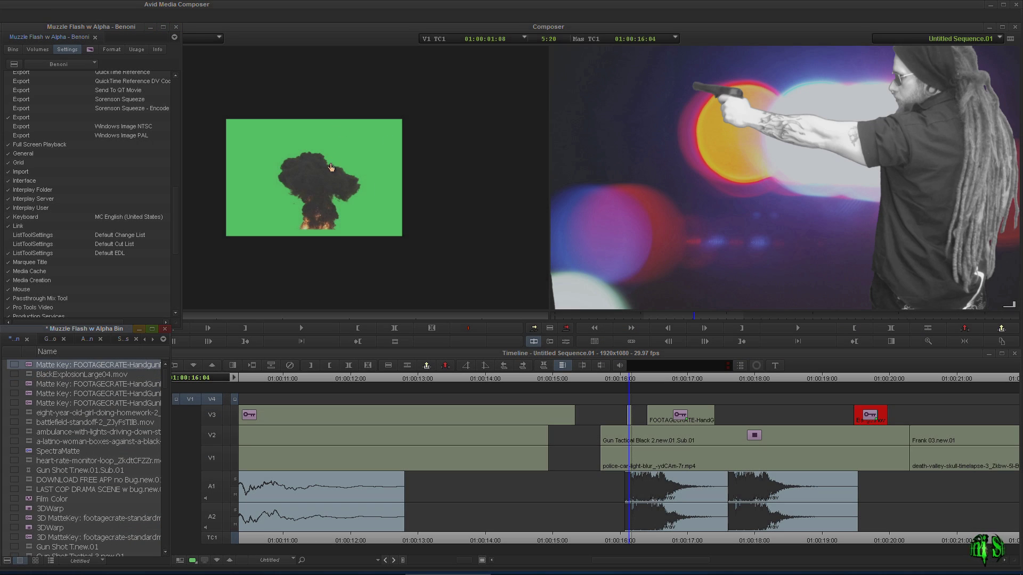
pyautogui.doubleClick(56, 367)
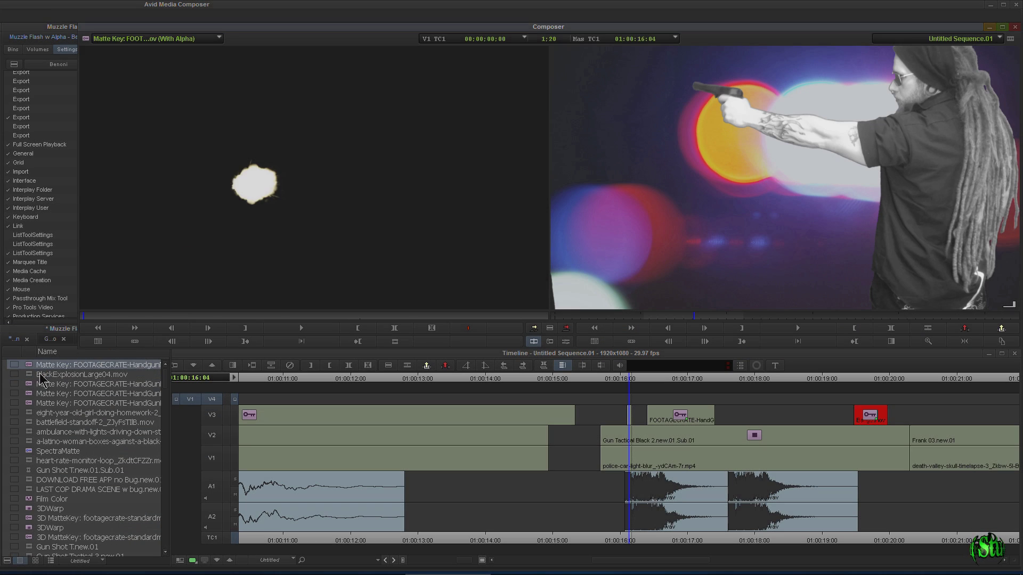
pyautogui.moveTo(88, 316); pyautogui.dragTo(60, 323)
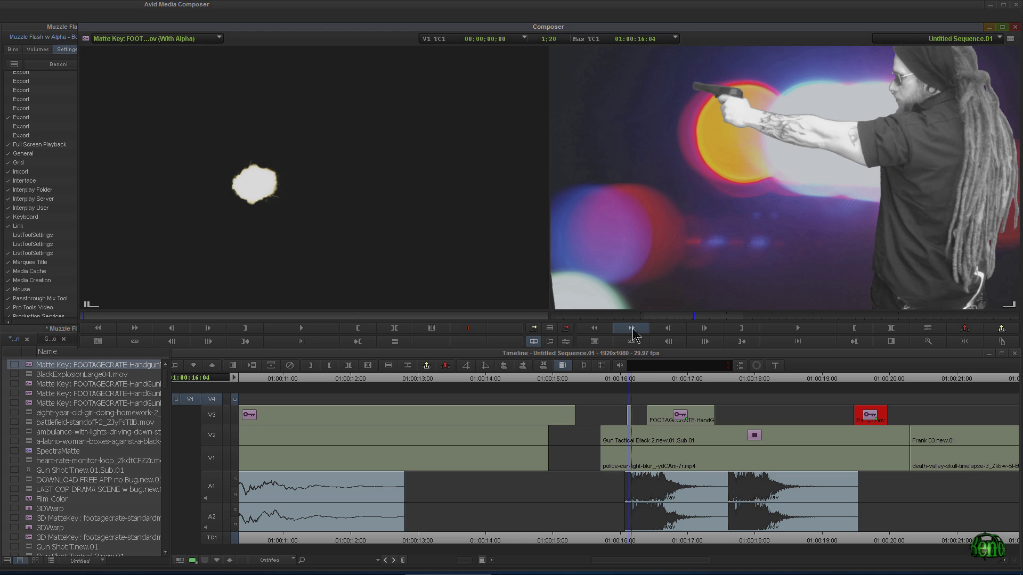
# Overwrite the muzzle flash clip onto track V4 at 01:00:16:04 and turn off monitoring of track V3
pyautogui.click(566, 329)
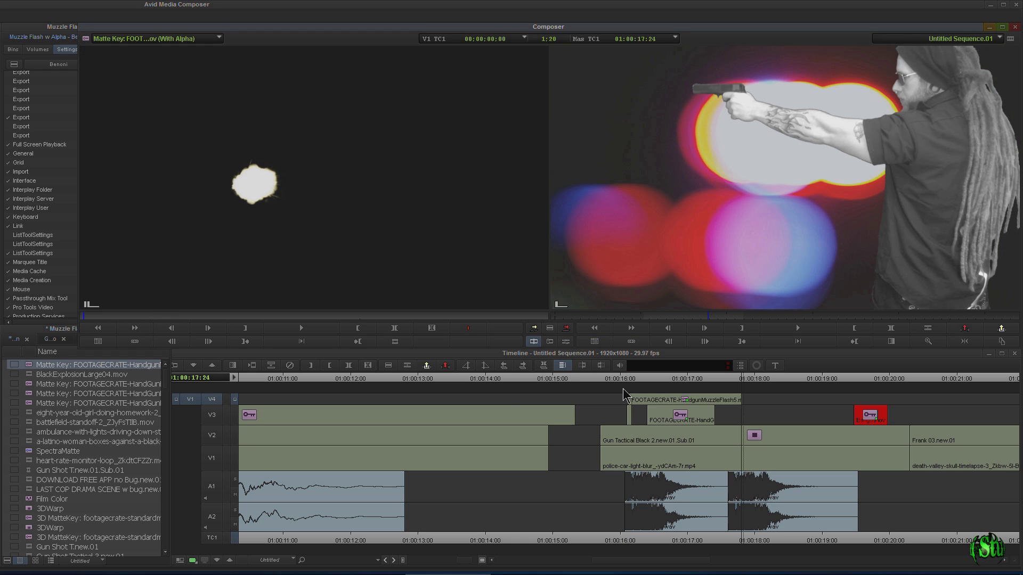
pyautogui.click(634, 380)
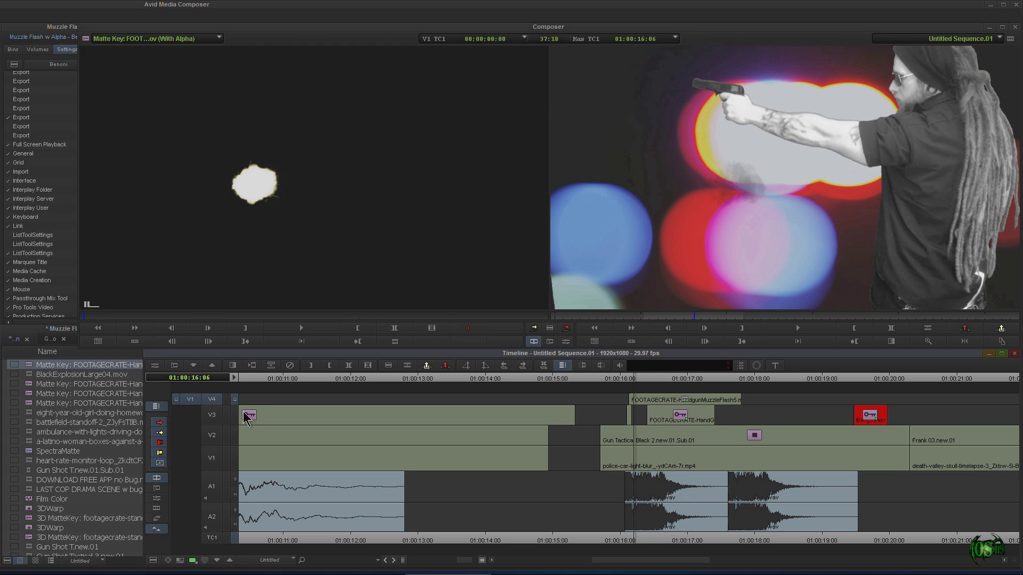
pyautogui.click(235, 399)
pyautogui.click(261, 415)
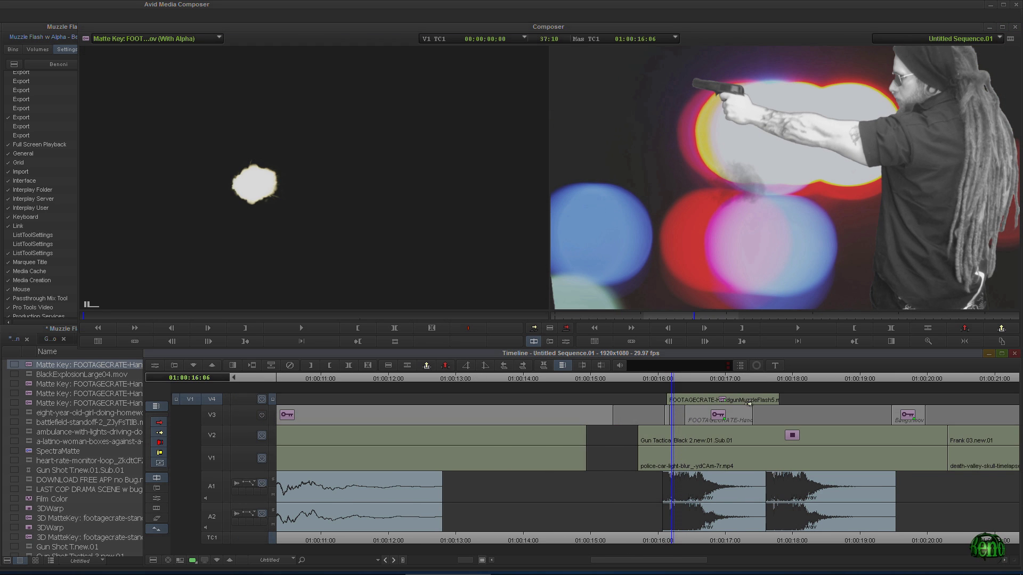
# Open the V4 muzzle flash's Matte Key in the Effect Editor, go to 01:00:16:04 and promote the effect to 3D
pyautogui.moveTo(673, 383)
pyautogui.mouseDown()
pyautogui.moveTo(742, 372)
pyautogui.moveTo(672, 382)
pyautogui.mouseUp()
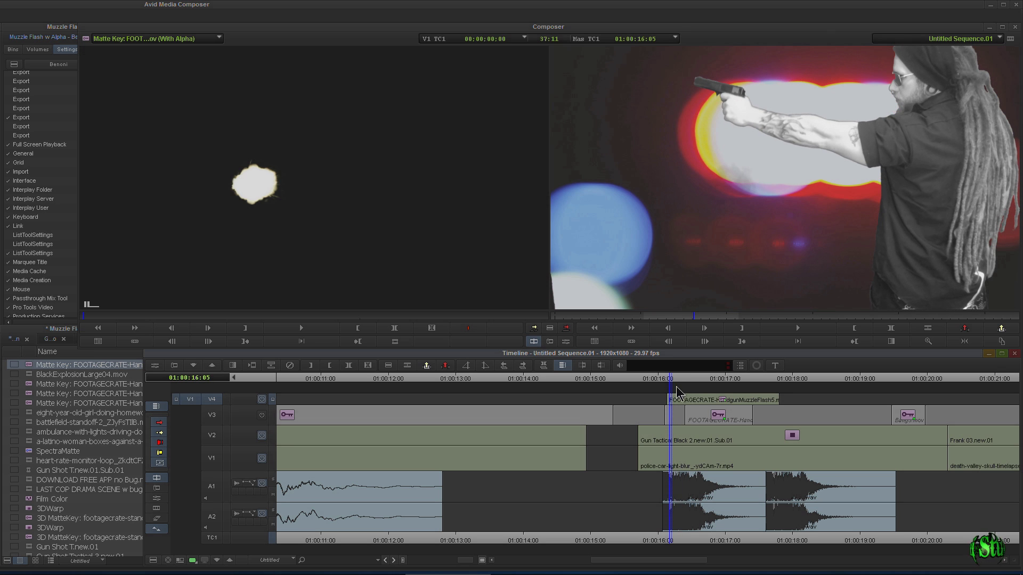
pyautogui.click(680, 399)
pyautogui.click(566, 342)
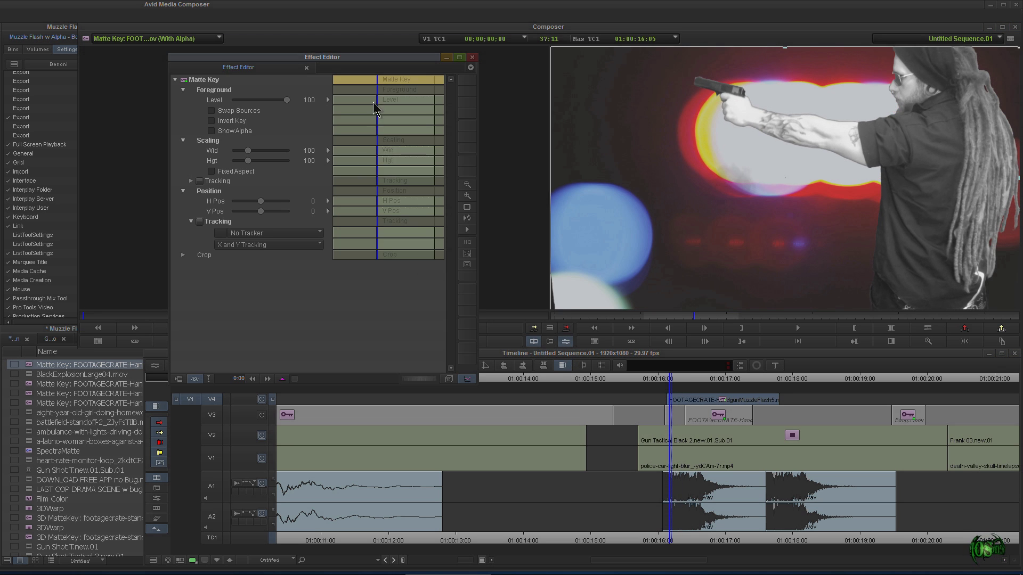
pyautogui.moveTo(372, 77); pyautogui.dragTo(338, 75)
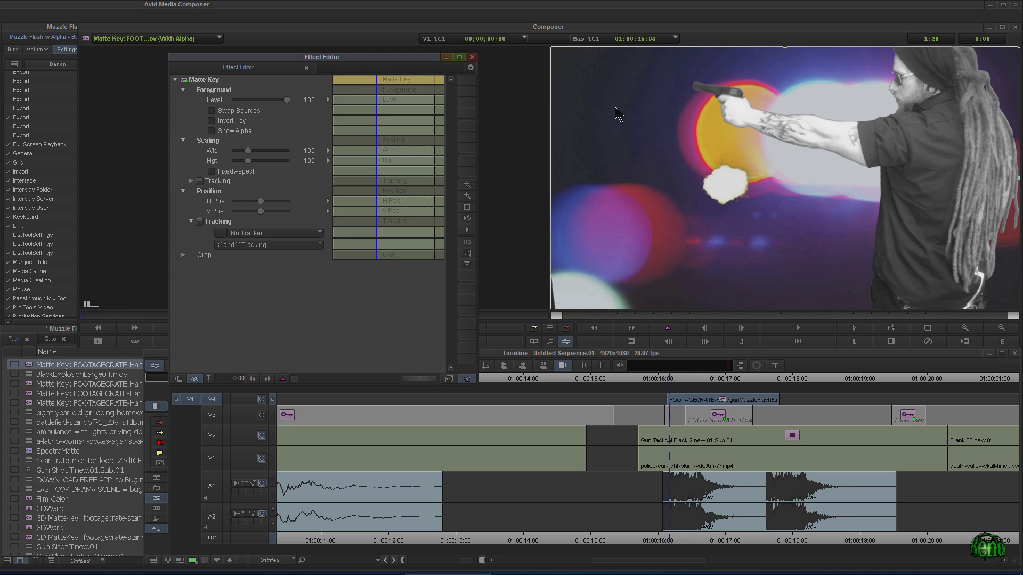
pyautogui.click(448, 379)
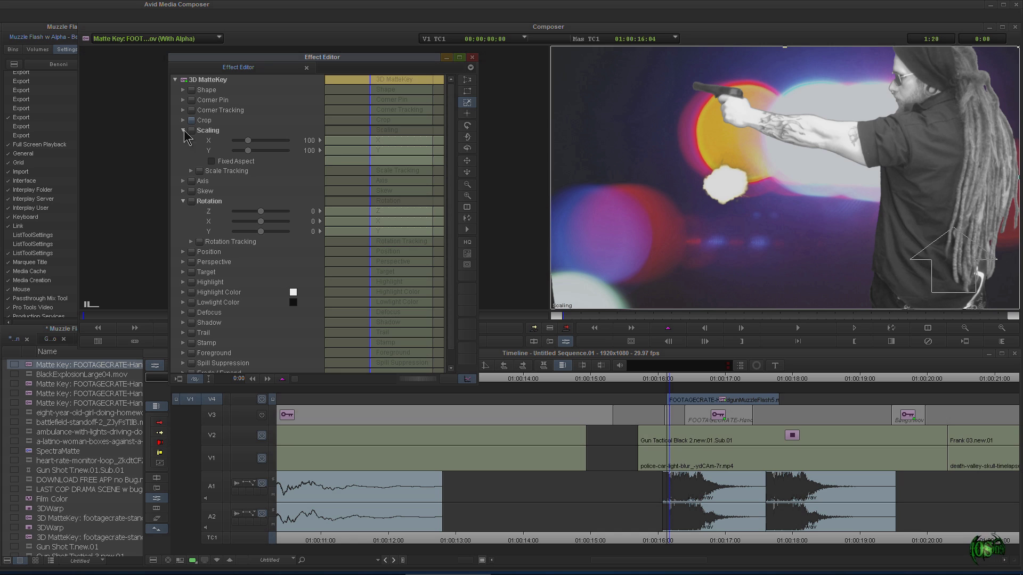
# With Fixed Aspect scaling on, rotate the muzzle flash -180 about Y and move it to the tip of the gun barrel
pyautogui.click(212, 161)
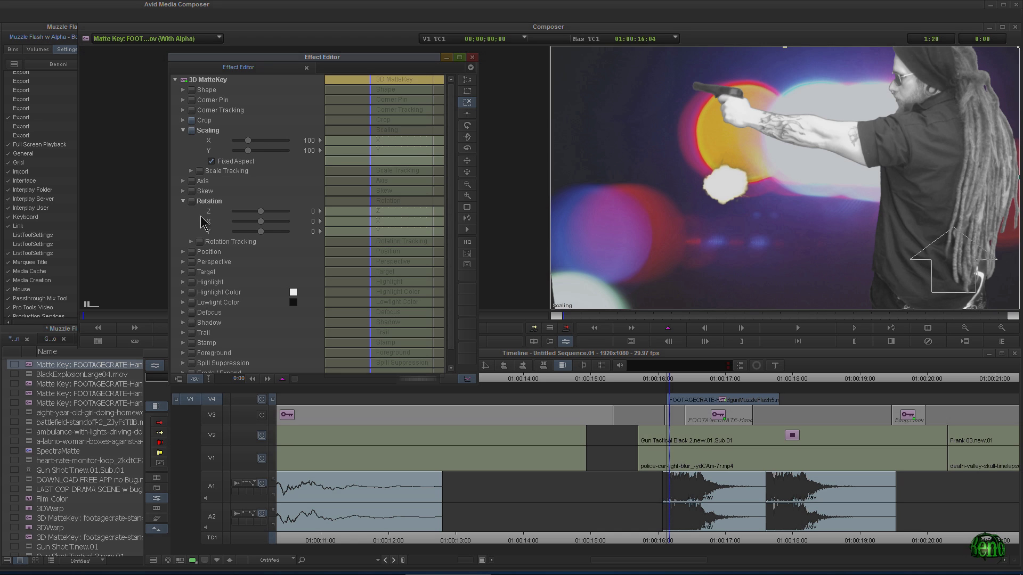
pyautogui.moveTo(261, 231); pyautogui.dragTo(255, 233)
pyautogui.moveTo(847, 199); pyautogui.dragTo(685, 95)
pyautogui.click(328, 363)
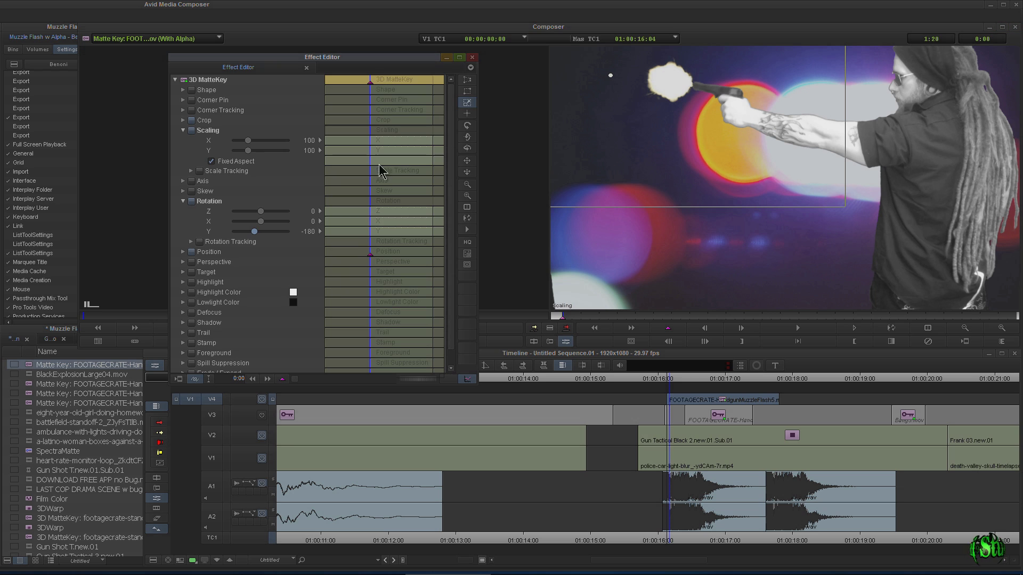
pyautogui.moveTo(376, 79); pyautogui.dragTo(339, 81)
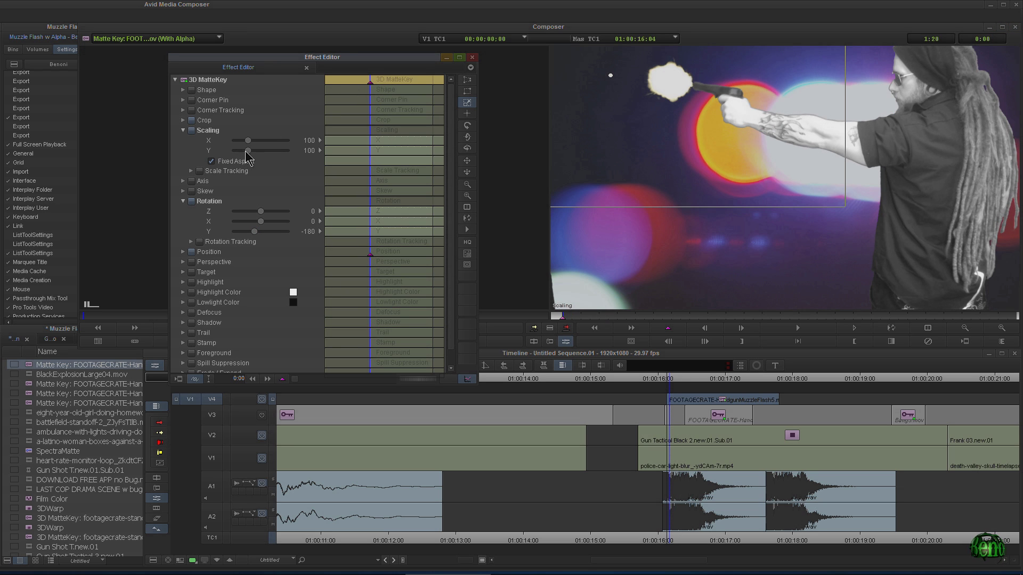
# Scale the muzzle flash to 64 and reposition it against the end of the gun barrel, leaving the Effect Editor closed
pyautogui.moveTo(248, 152); pyautogui.dragTo(245, 152)
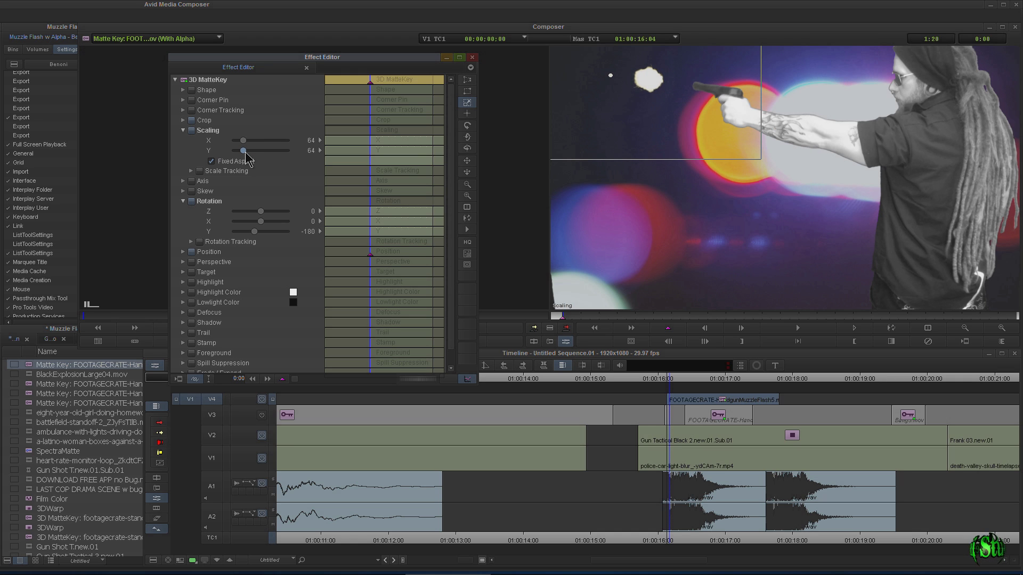
pyautogui.moveTo(602, 94); pyautogui.dragTo(639, 97)
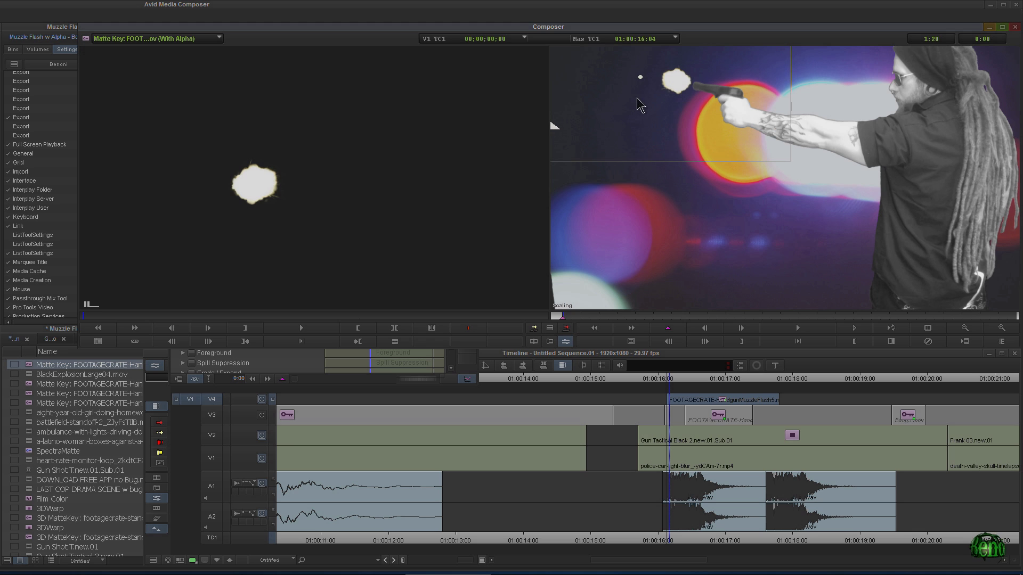
pyautogui.click(286, 353)
pyautogui.moveTo(377, 81)
pyautogui.mouseDown()
pyautogui.moveTo(399, 80)
pyautogui.moveTo(358, 83)
pyautogui.mouseUp()
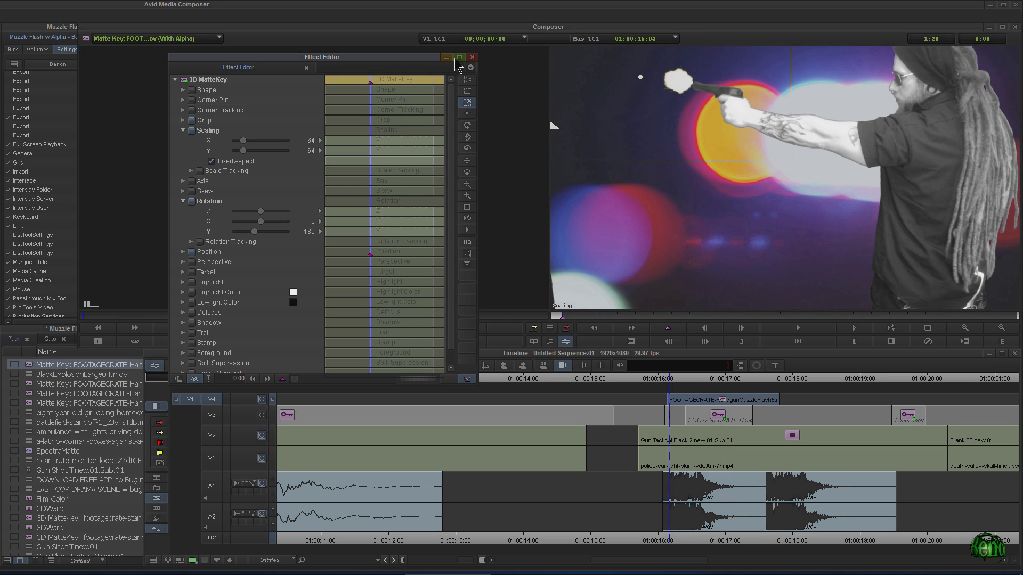
pyautogui.click(472, 57)
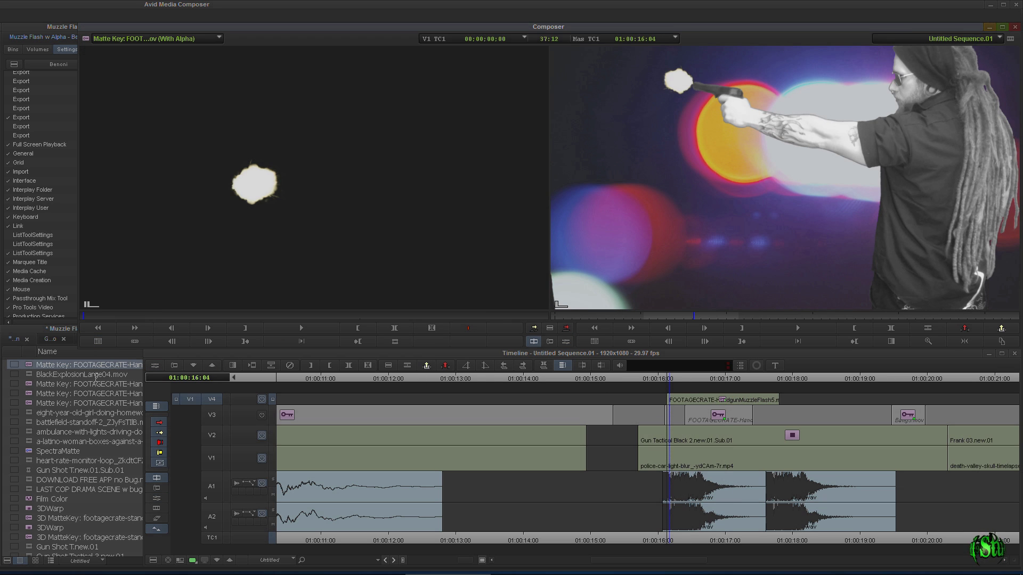
# Set the image size adjustment in the Import settings to Resize image to fit format raster
pyautogui.click(195, 566)
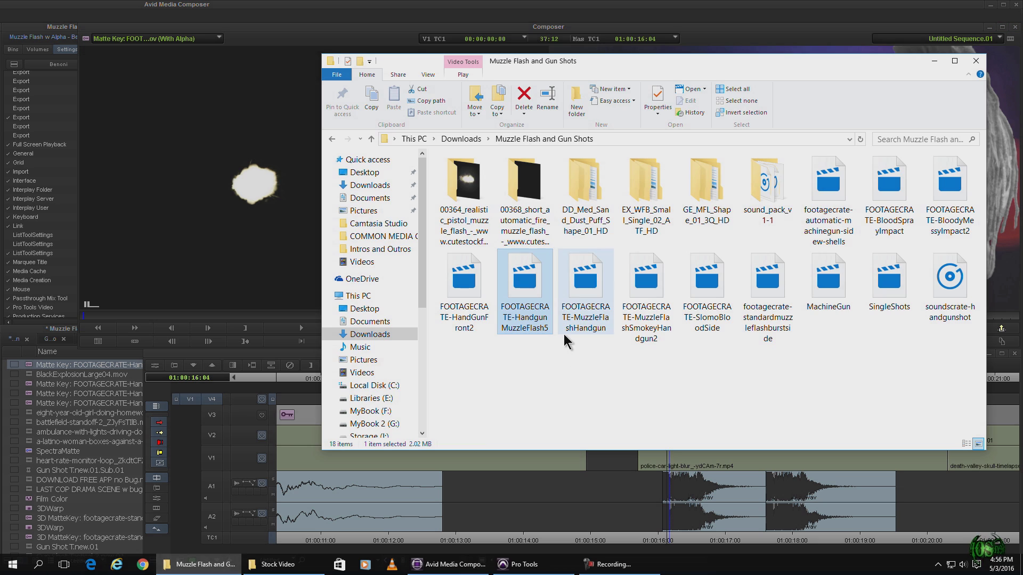
pyautogui.doubleClick(21, 172)
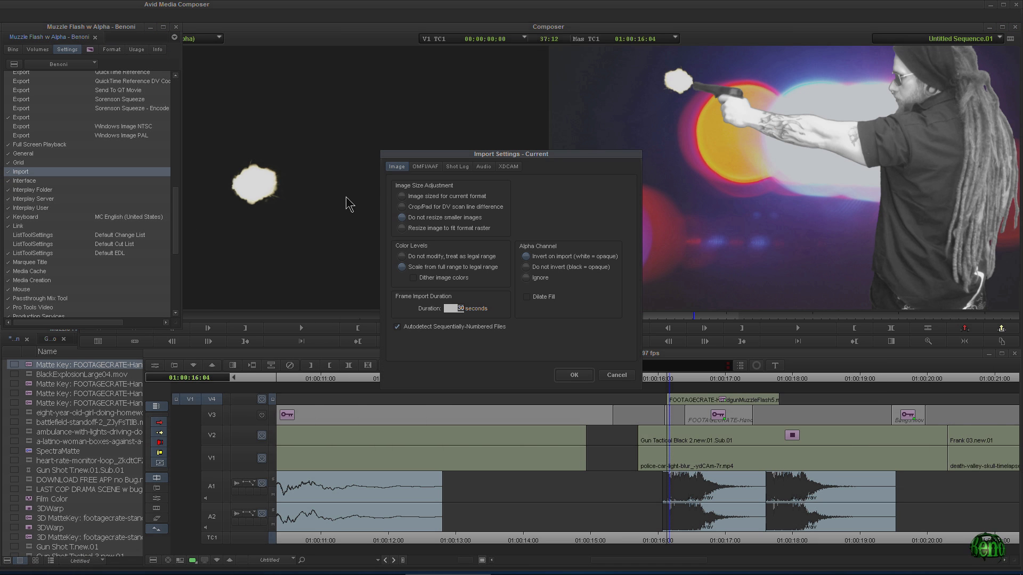
pyautogui.click(402, 228)
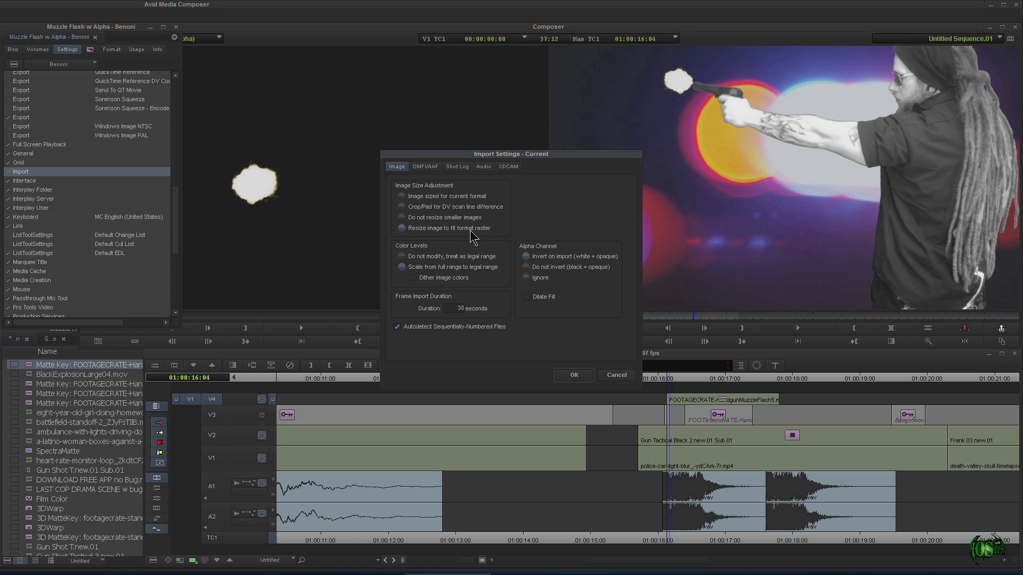
pyautogui.click(570, 375)
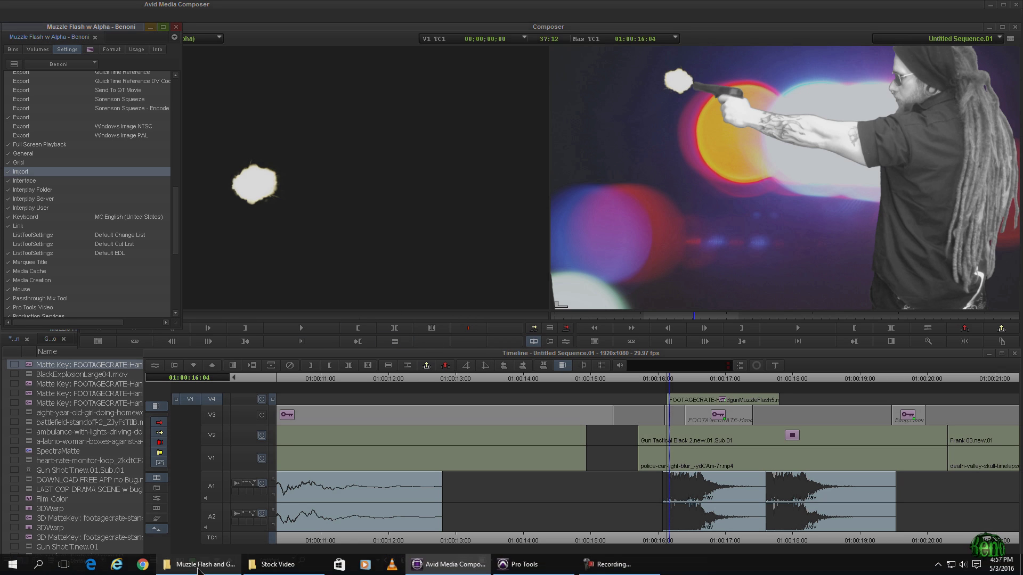
# Import FOOTAGECRATE-HandgunMuzzleFlash5 into the bin again and compare it with the previous import in the source monitor
pyautogui.click(198, 569)
pyautogui.click(109, 421)
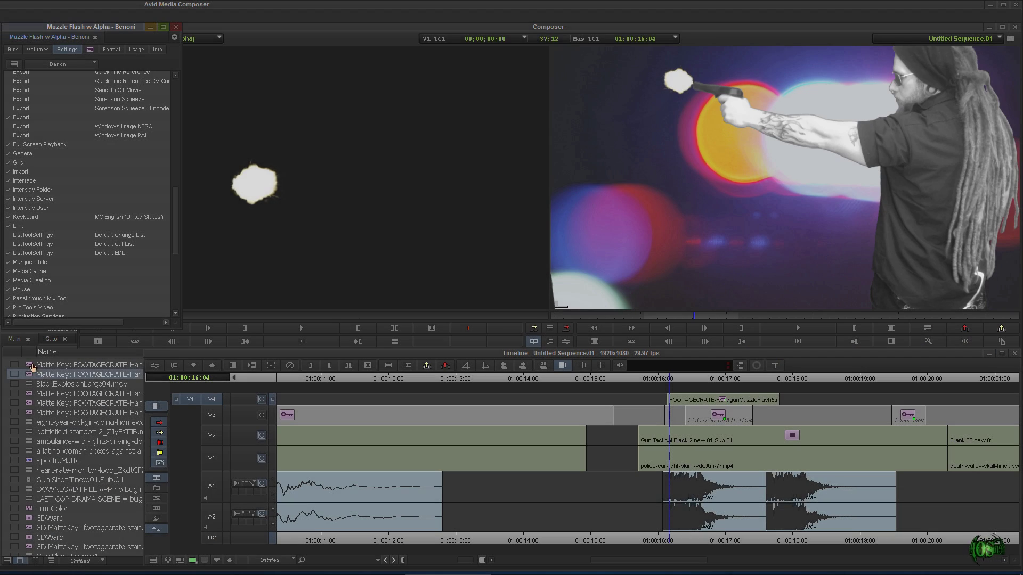
pyautogui.click(32, 366)
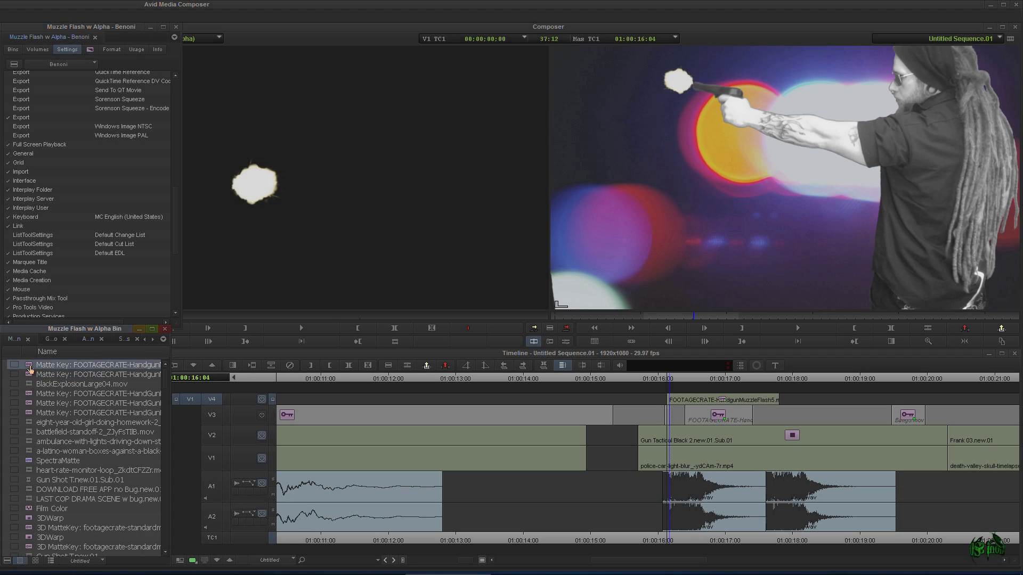
pyautogui.click(268, 176)
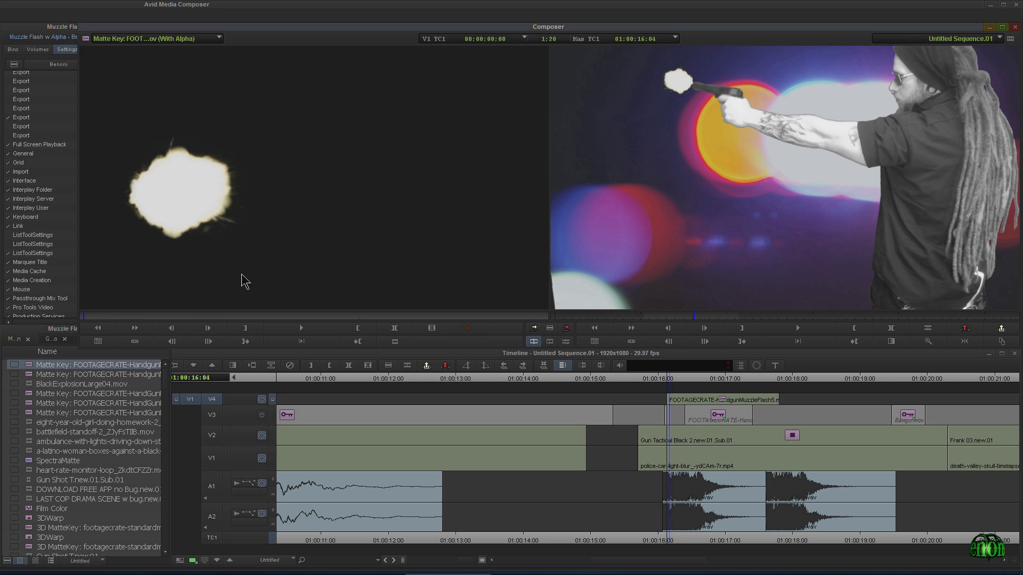
pyautogui.doubleClick(28, 376)
pyautogui.doubleClick(28, 366)
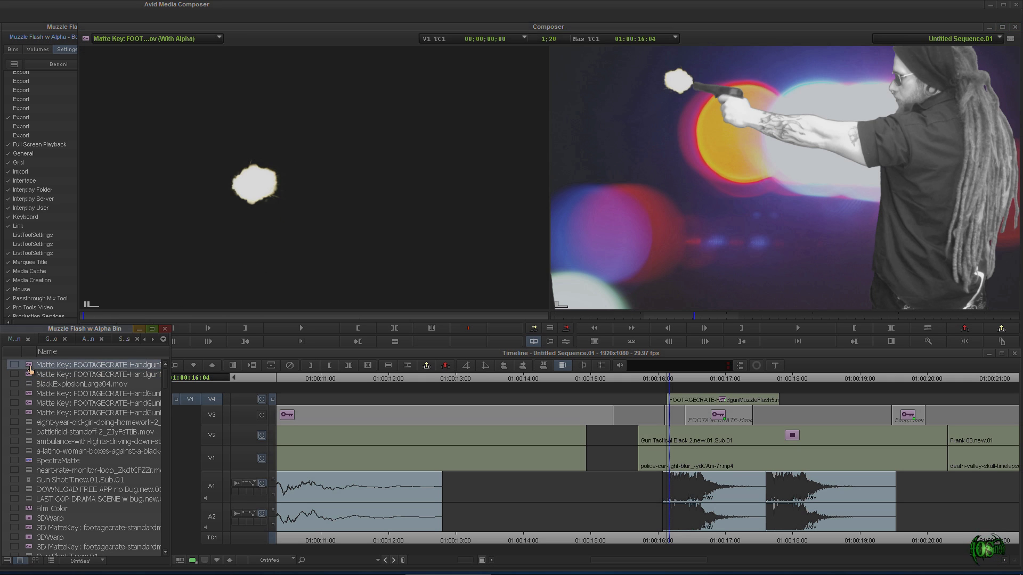
# Set the import size adjustment to Image sized for current format and import FOOTAGECRATE-HandgunMuzzleFlash5 into the bin once more
pyautogui.doubleClick(27, 174)
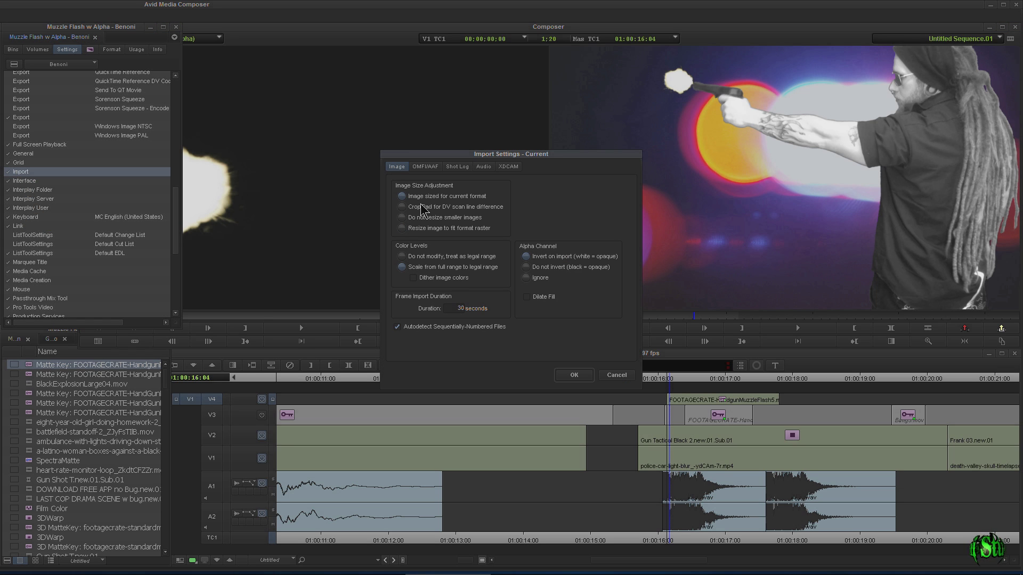
pyautogui.click(571, 375)
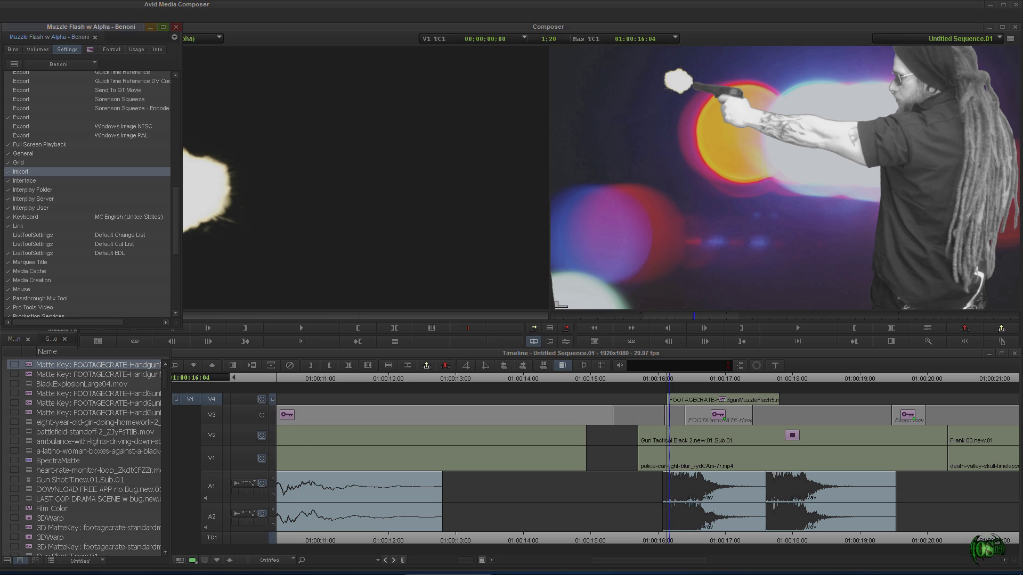
pyautogui.click(167, 564)
pyautogui.moveTo(476, 327); pyautogui.dragTo(94, 394)
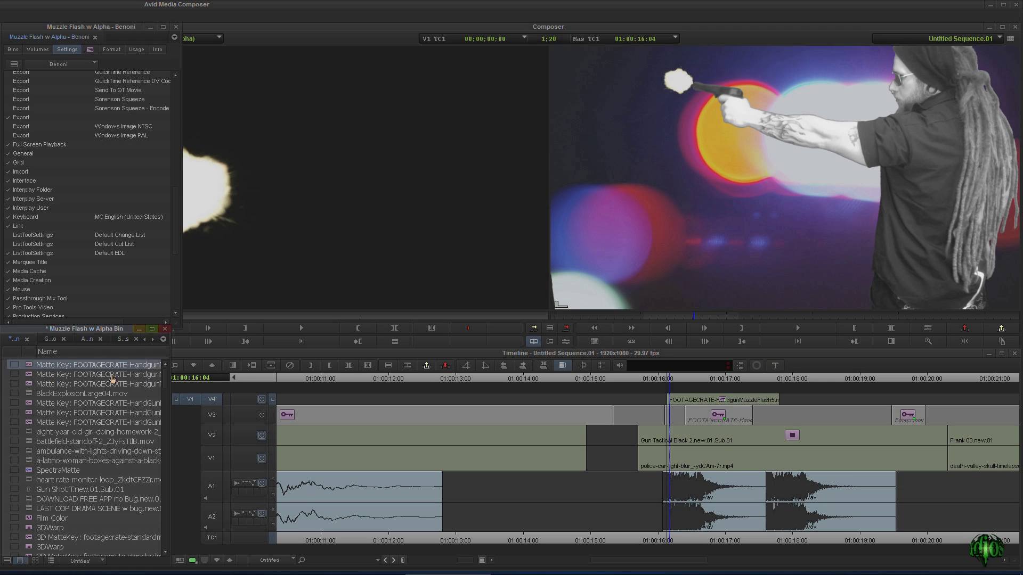
# Compare the three FOOTAGECRATE-HandgunMuzzleFlash5 imports in the source monitor and check the image size adjustment in the Import settings
pyautogui.click(173, 329)
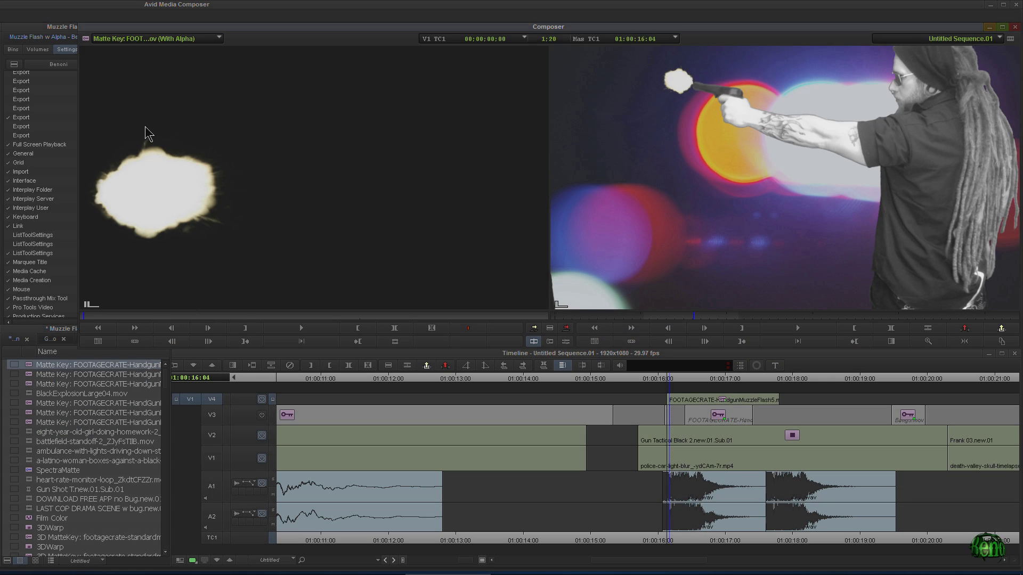
pyautogui.doubleClick(30, 376)
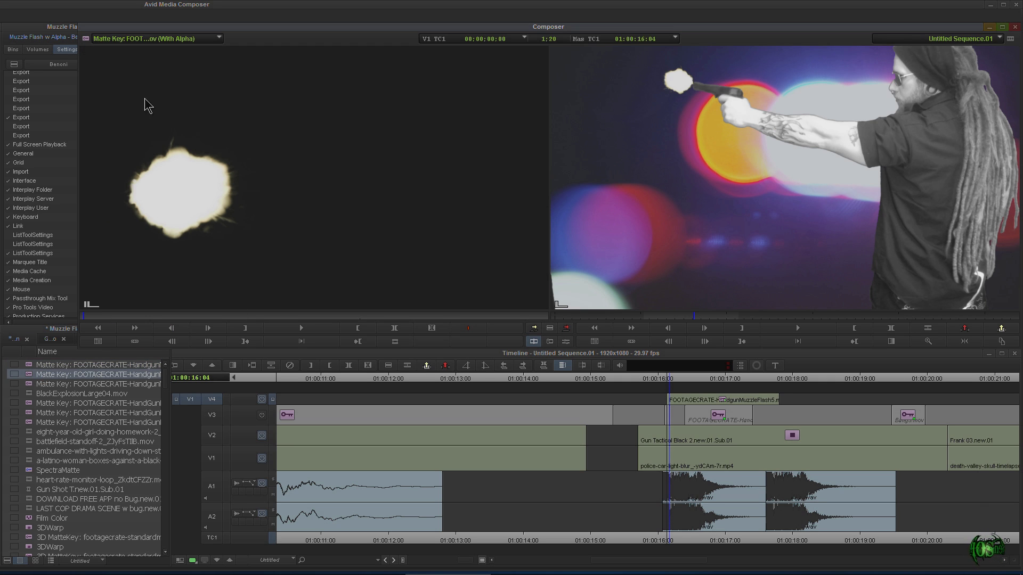
pyautogui.doubleClick(38, 385)
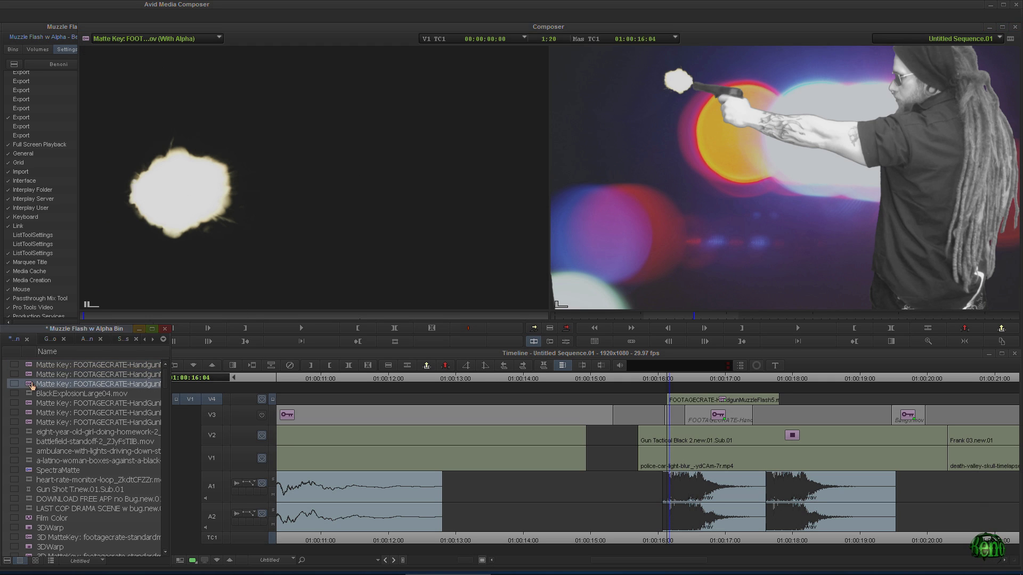
pyautogui.doubleClick(31, 377)
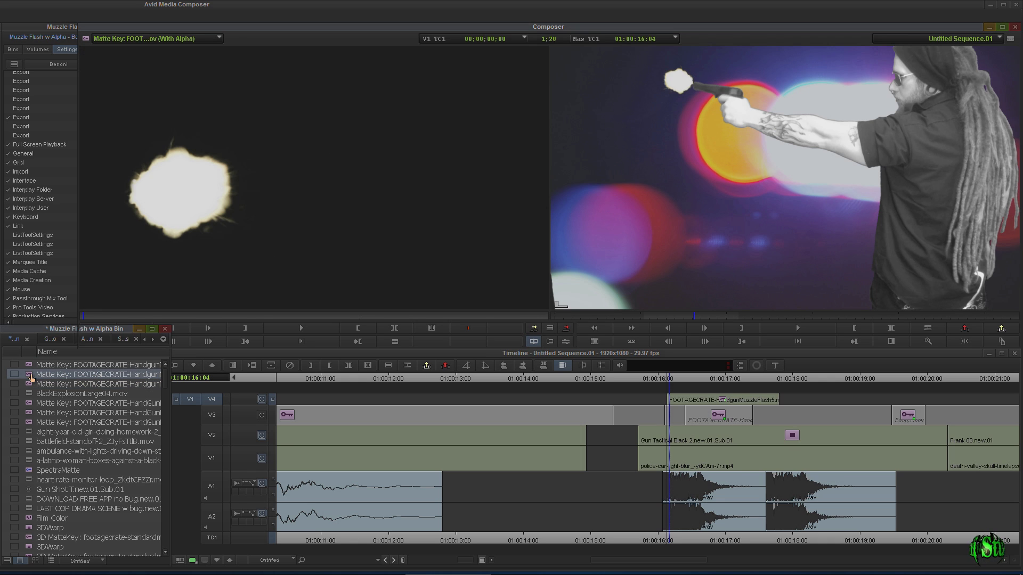
pyautogui.doubleClick(33, 365)
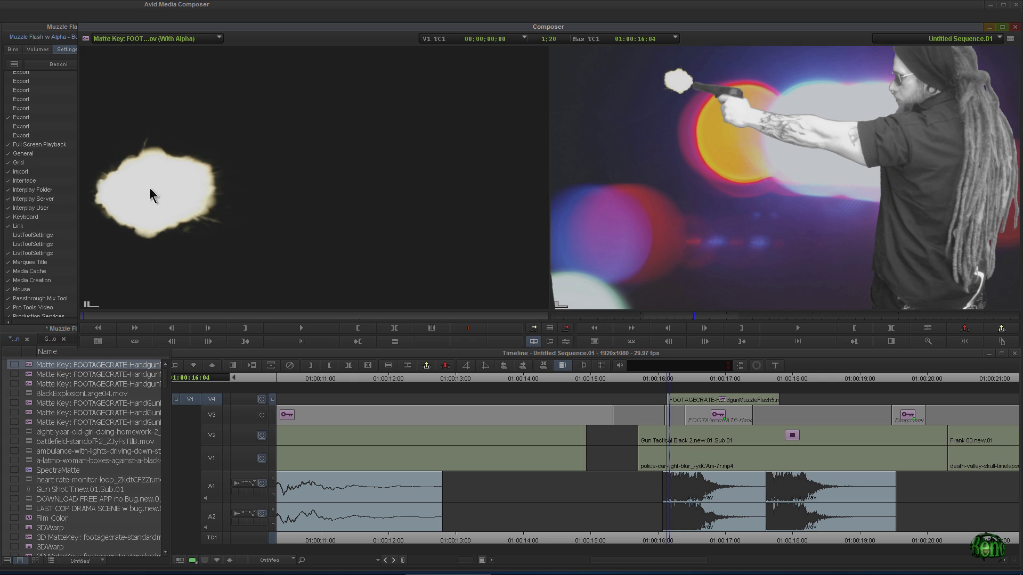
pyautogui.doubleClick(24, 173)
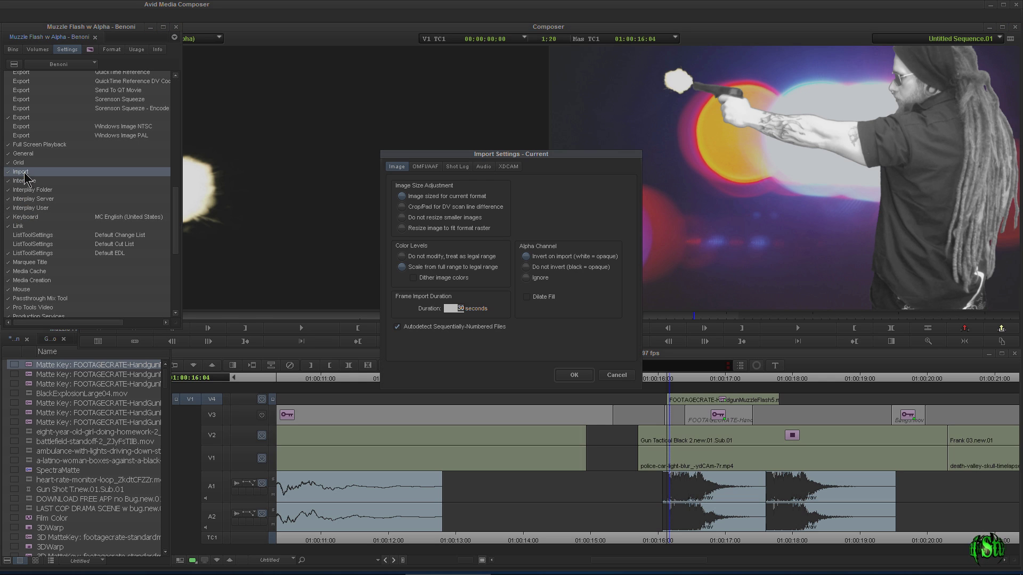
pyautogui.click(573, 376)
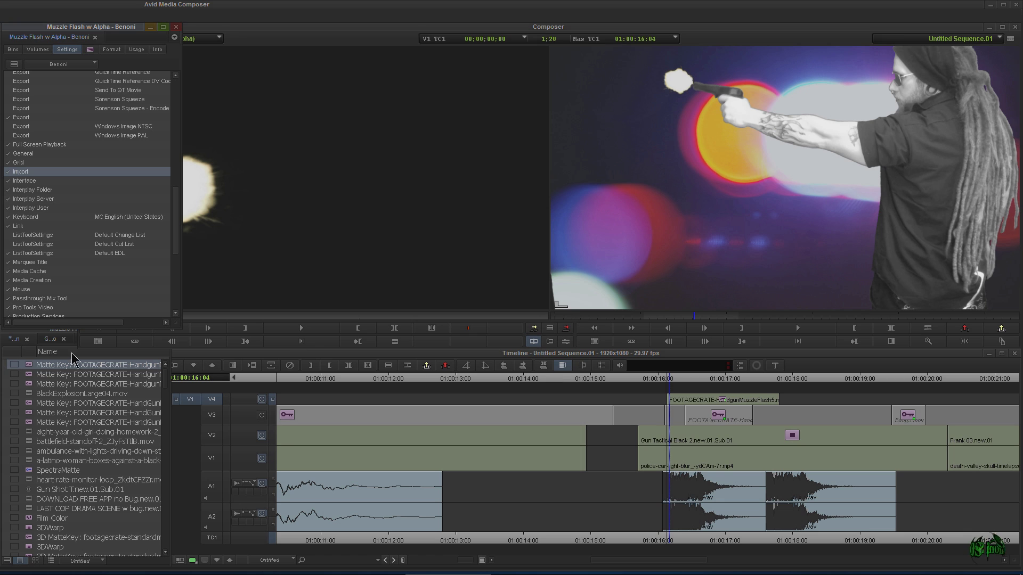
# Overwrite the muzzle flash on V4 with the latest import from 01:00:16:04 and park the playhead on its first frame
pyautogui.click(687, 379)
pyautogui.moveTo(683, 380); pyautogui.dragTo(669, 379)
pyautogui.click(570, 332)
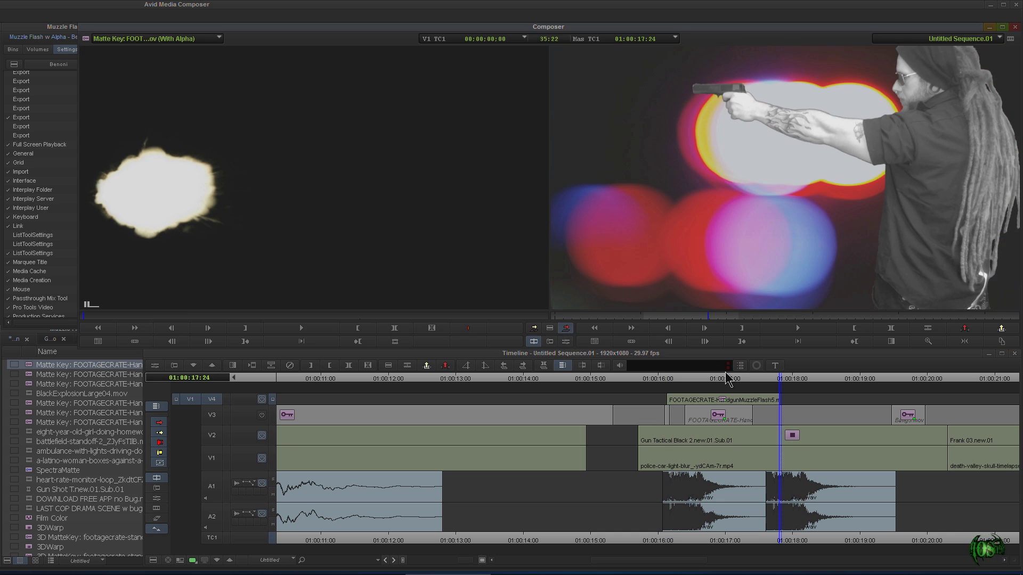
pyautogui.click(668, 379)
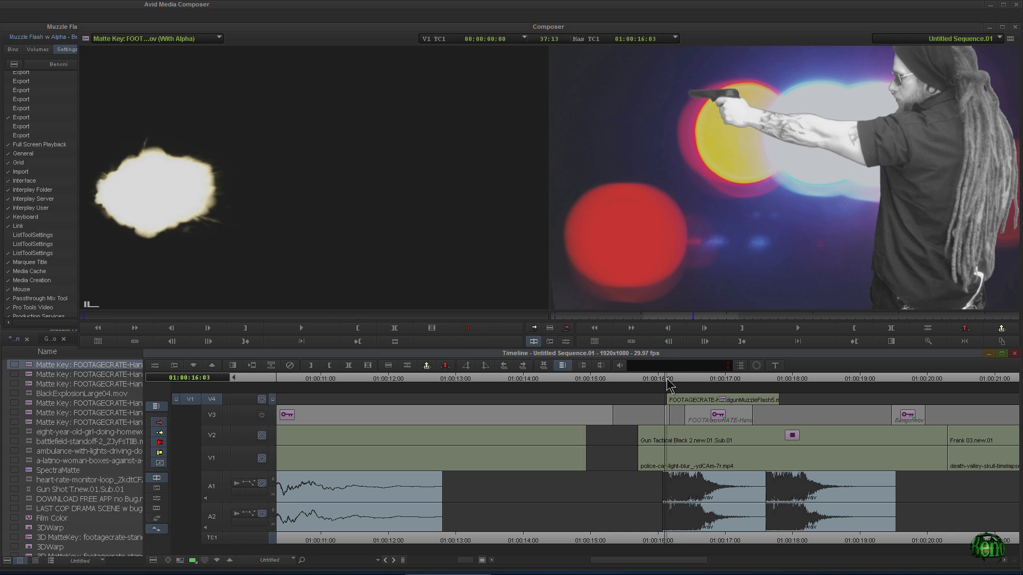
pyautogui.click(669, 380)
pyautogui.moveTo(666, 378); pyautogui.dragTo(670, 377)
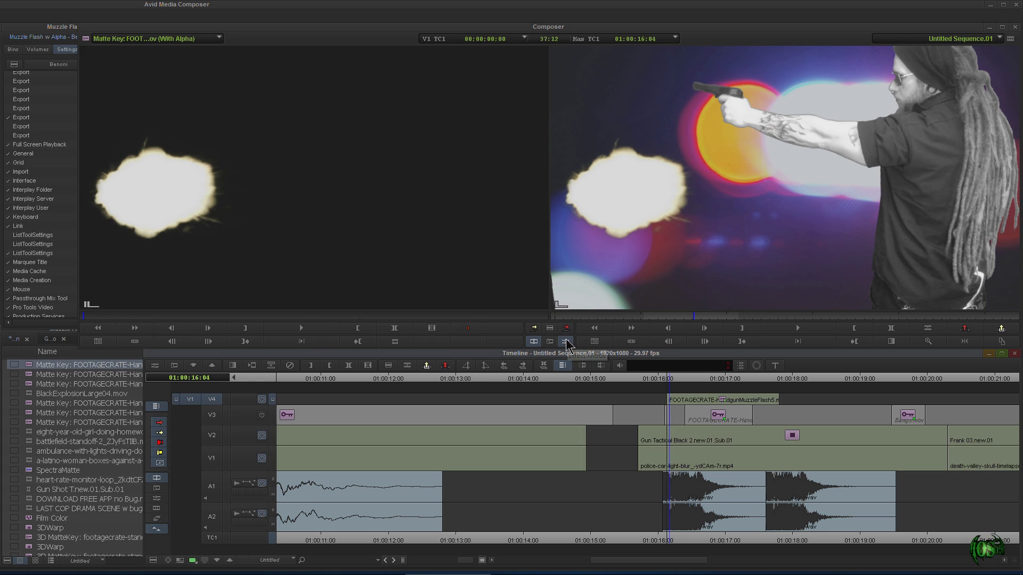
# Scale the V4 muzzle flash to 26 in the Effect Editor and reposition it against the end of the gun barrel
pyautogui.click(566, 340)
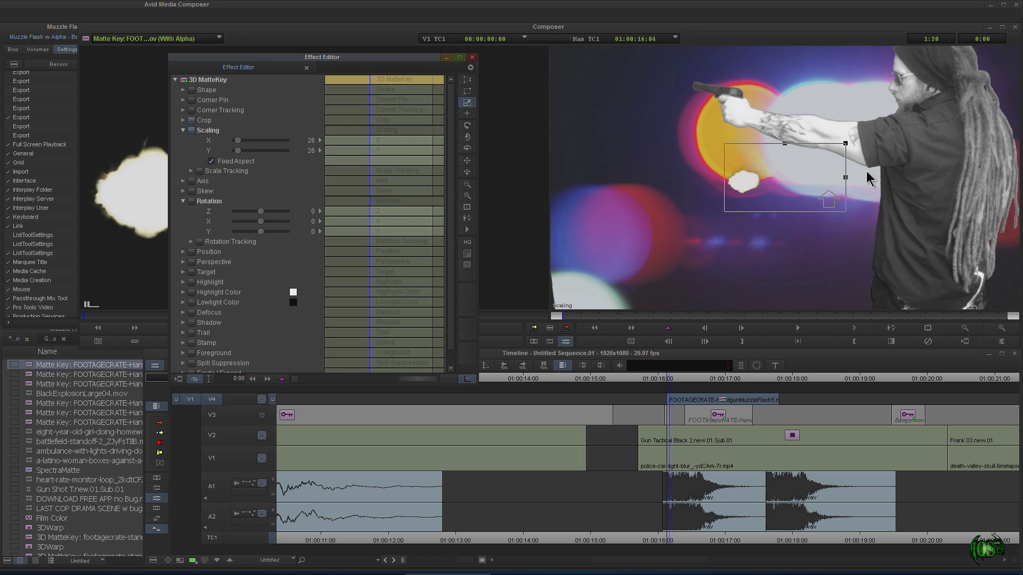
pyautogui.moveTo(753, 184); pyautogui.dragTo(715, 97)
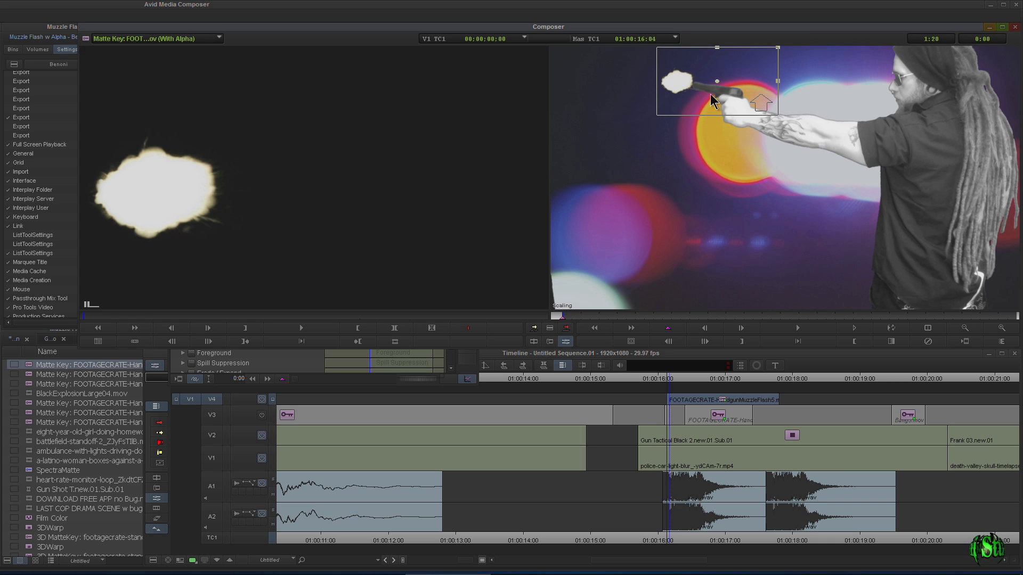
pyautogui.click(298, 360)
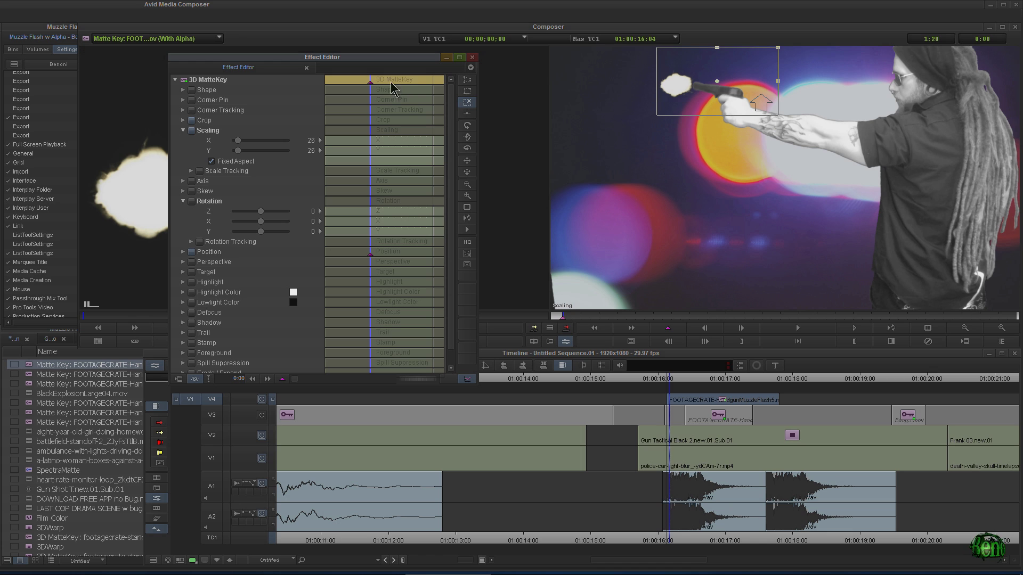
pyautogui.moveTo(372, 81); pyautogui.dragTo(360, 84)
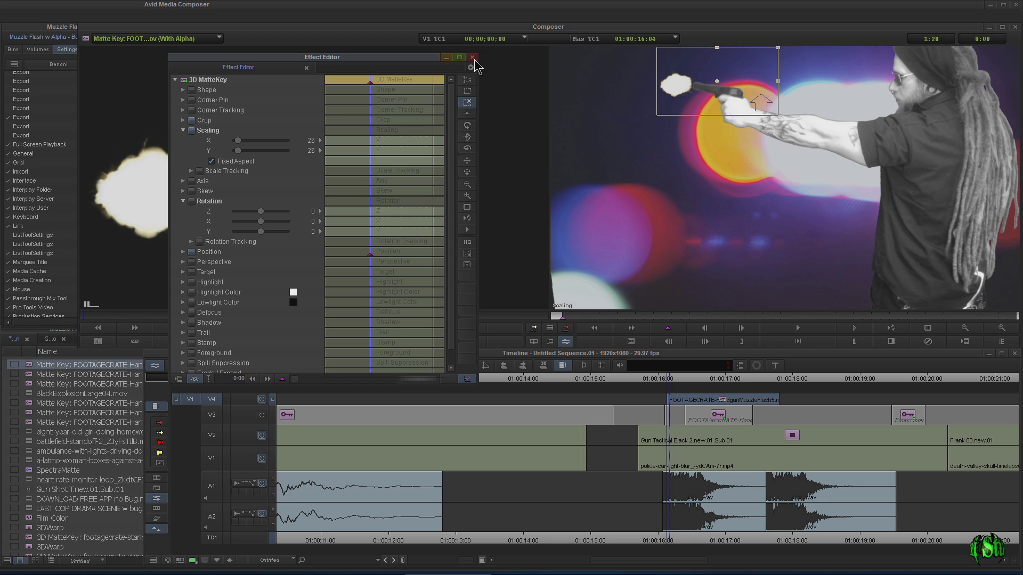
# Compare the other imported HandGun muzzle flash matte keys in the source monitor, scrubbing through their first frames
pyautogui.doubleClick(29, 413)
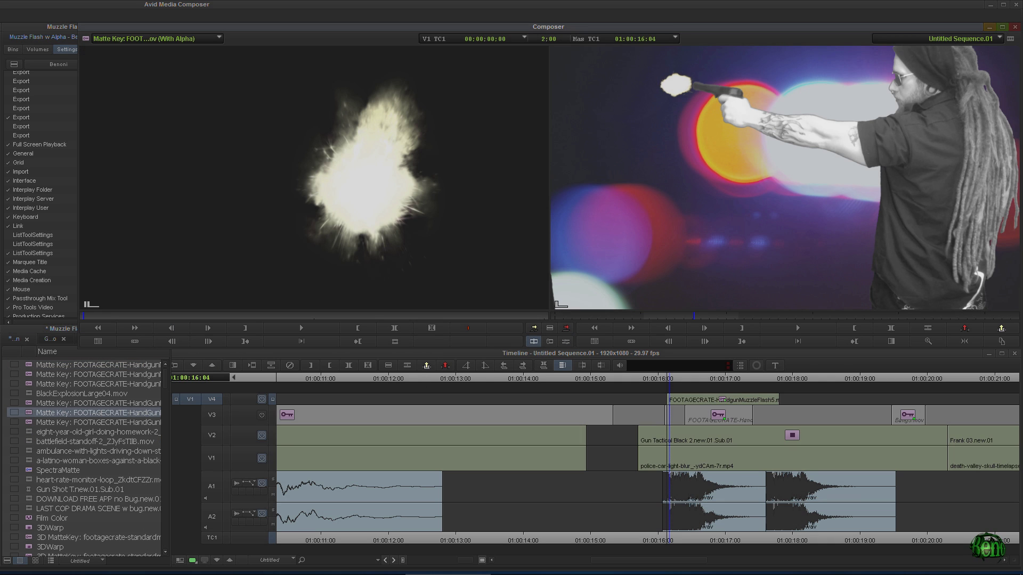
pyautogui.moveTo(84, 316); pyautogui.dragTo(114, 319)
pyautogui.doubleClick(30, 424)
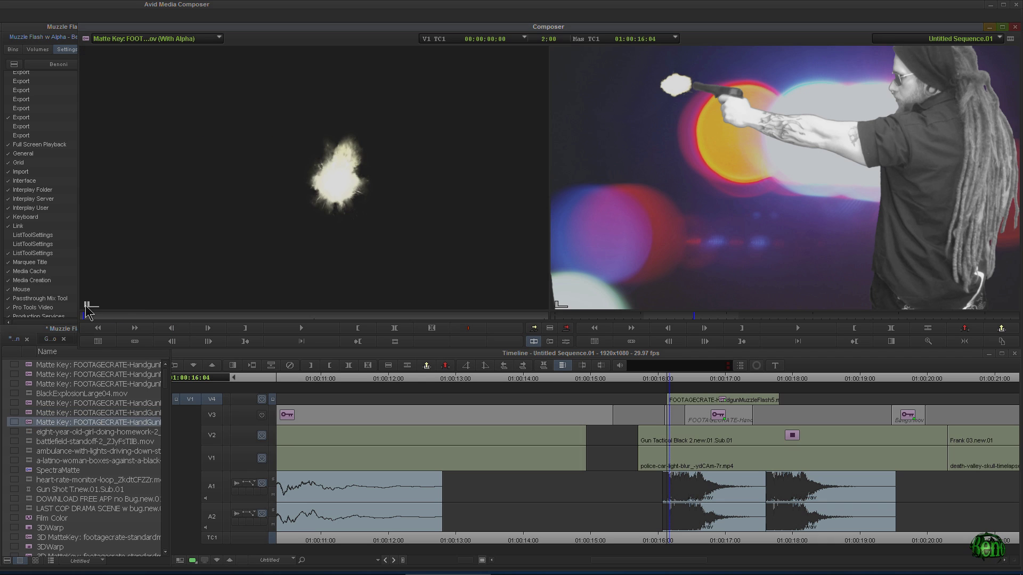
pyautogui.moveTo(102, 318); pyautogui.dragTo(133, 319)
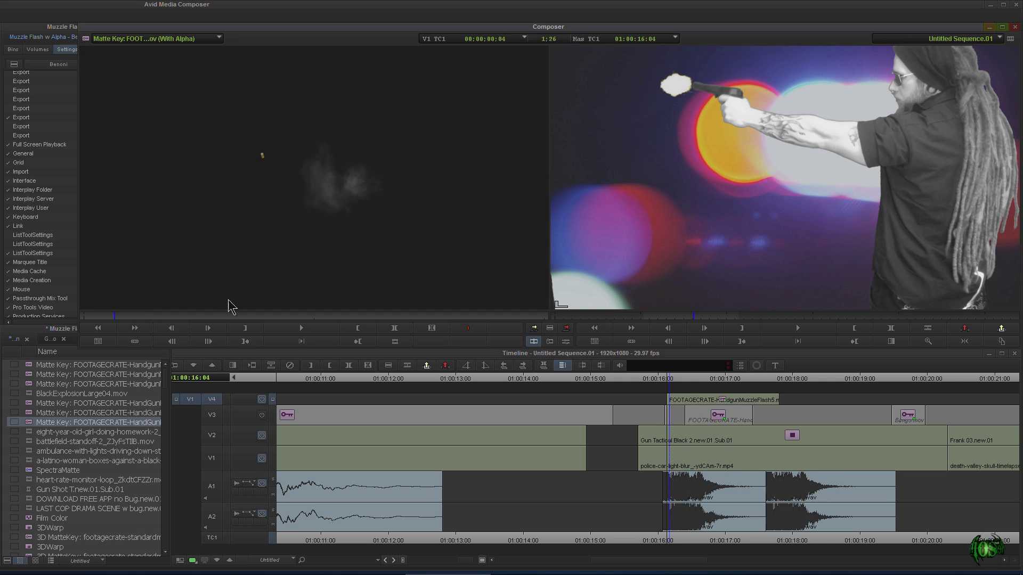
pyautogui.click(87, 317)
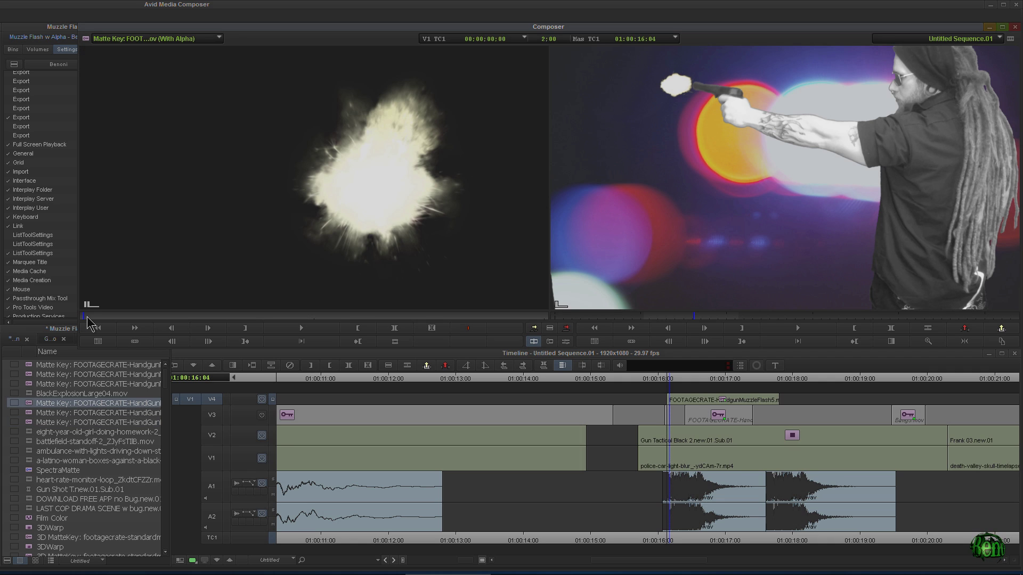
pyautogui.moveTo(86, 316)
pyautogui.mouseDown()
pyautogui.moveTo(127, 311)
pyautogui.moveTo(69, 322)
pyautogui.mouseUp()
pyautogui.doubleClick(21, 422)
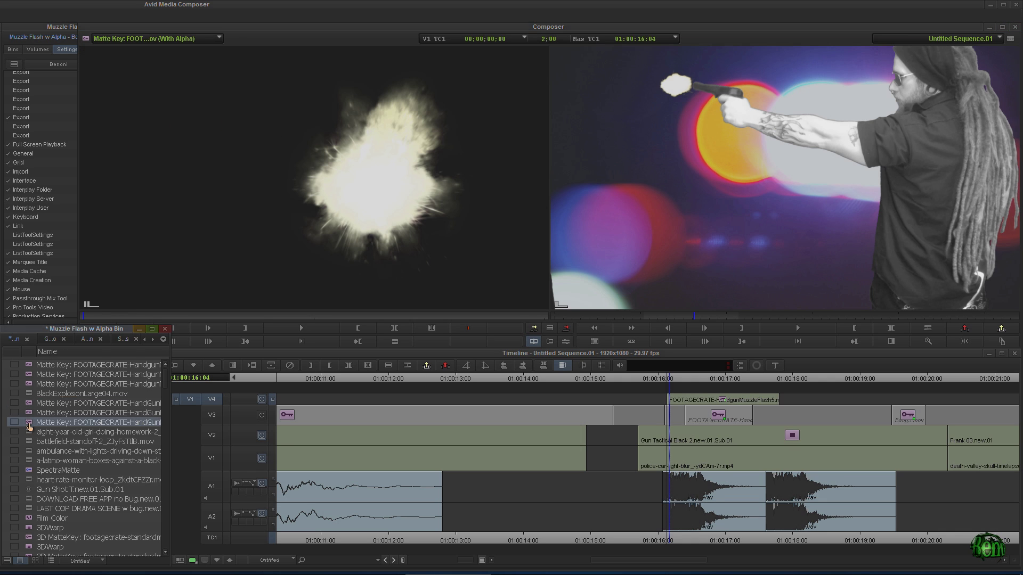
pyautogui.moveTo(114, 318)
pyautogui.mouseDown()
pyautogui.moveTo(69, 319)
pyautogui.moveTo(109, 314)
pyautogui.mouseUp()
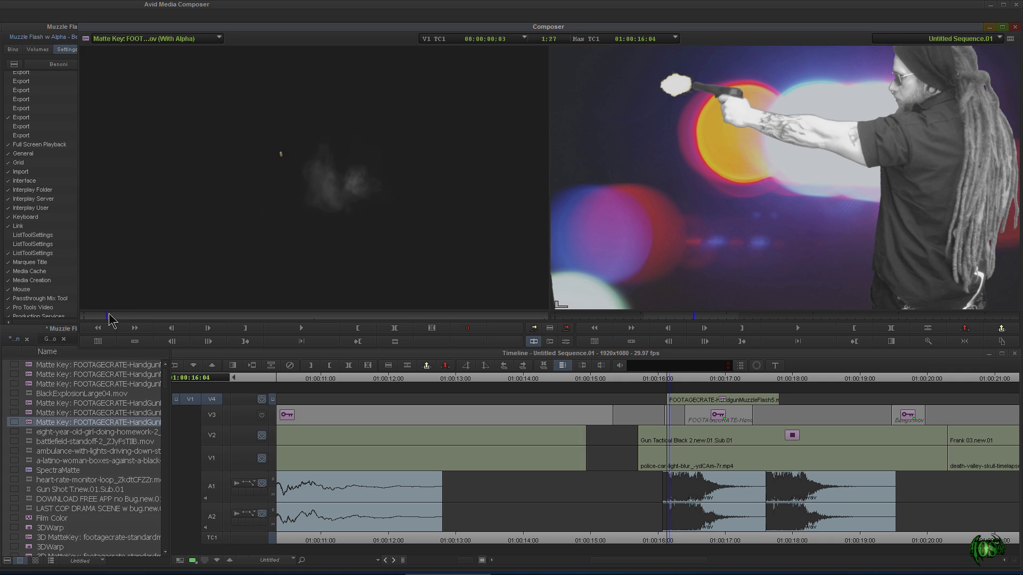
pyautogui.click(29, 425)
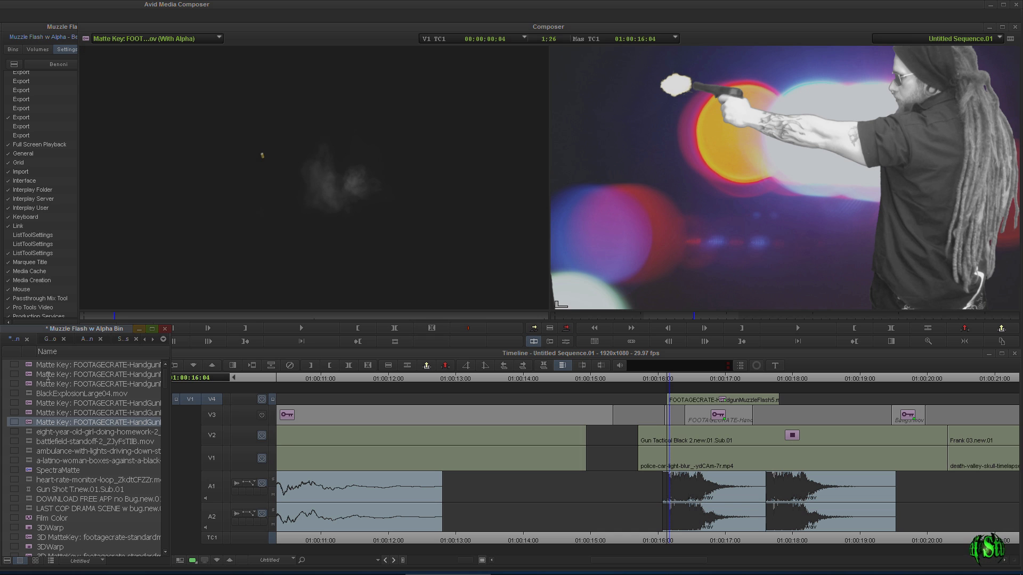
pyautogui.click(32, 366)
# Check the frame size of BlackExplosionLarge04 in the Stock Video folder's file properties and import the clip into the bin
pyautogui.moveTo(264, 573)
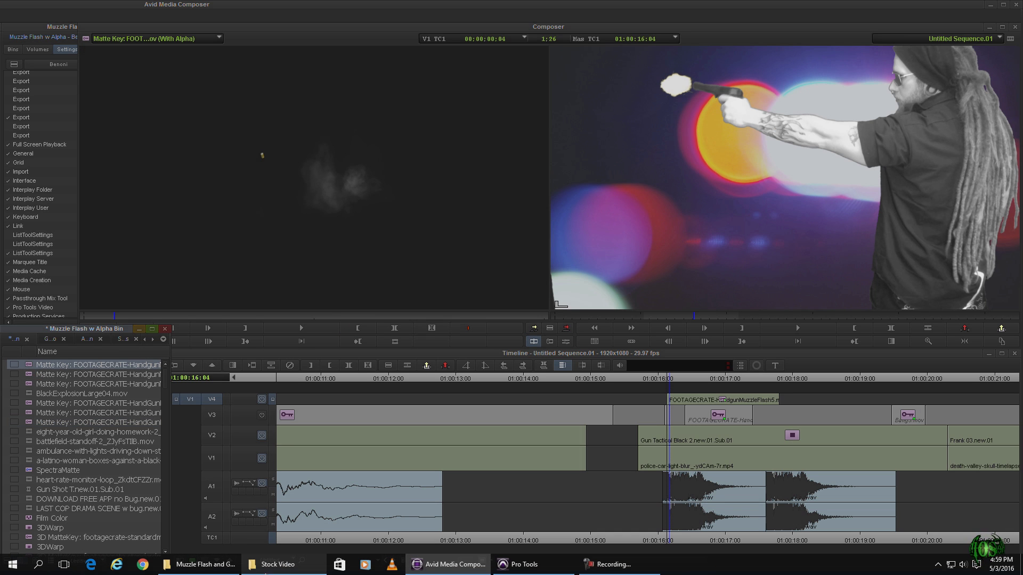
pyautogui.click(264, 568)
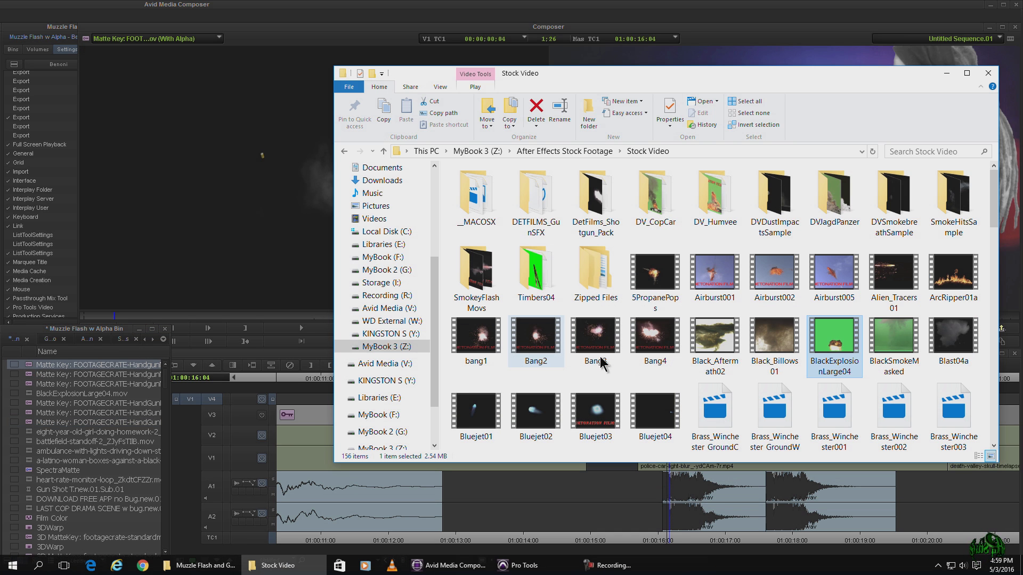
pyautogui.rightClick(833, 349)
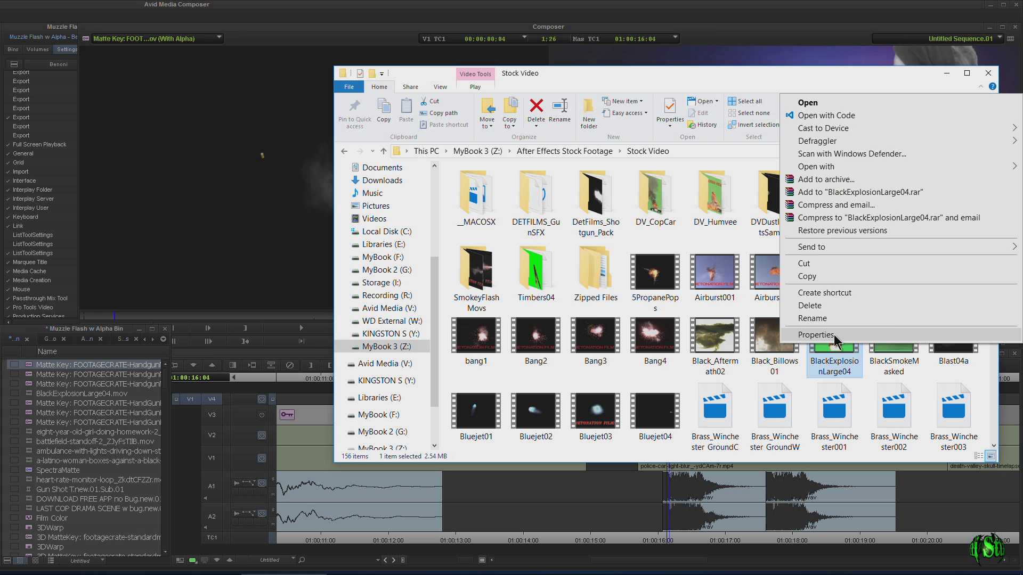
pyautogui.click(815, 335)
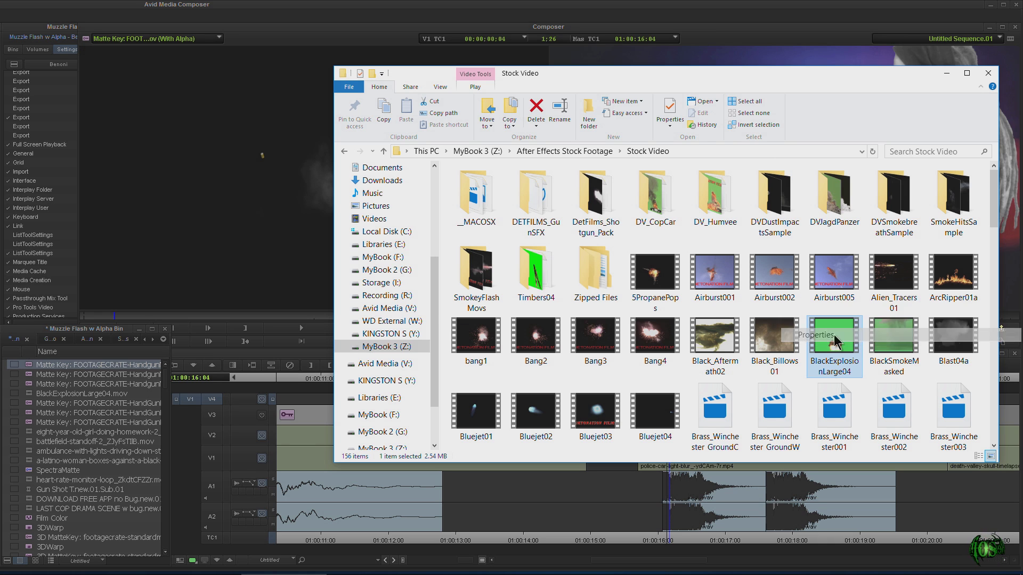
pyautogui.click(896, 326)
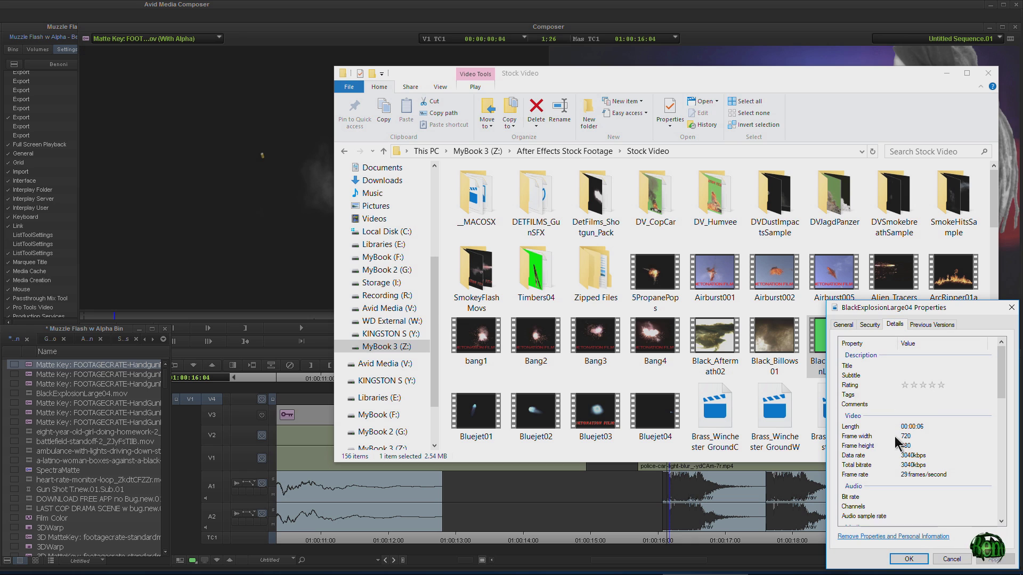
pyautogui.click(908, 559)
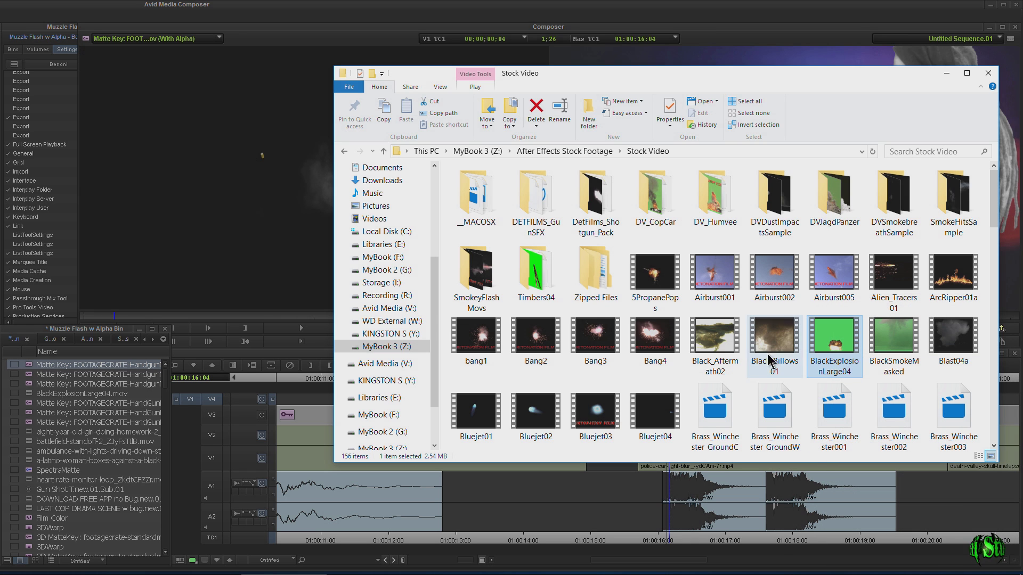
pyautogui.click(128, 413)
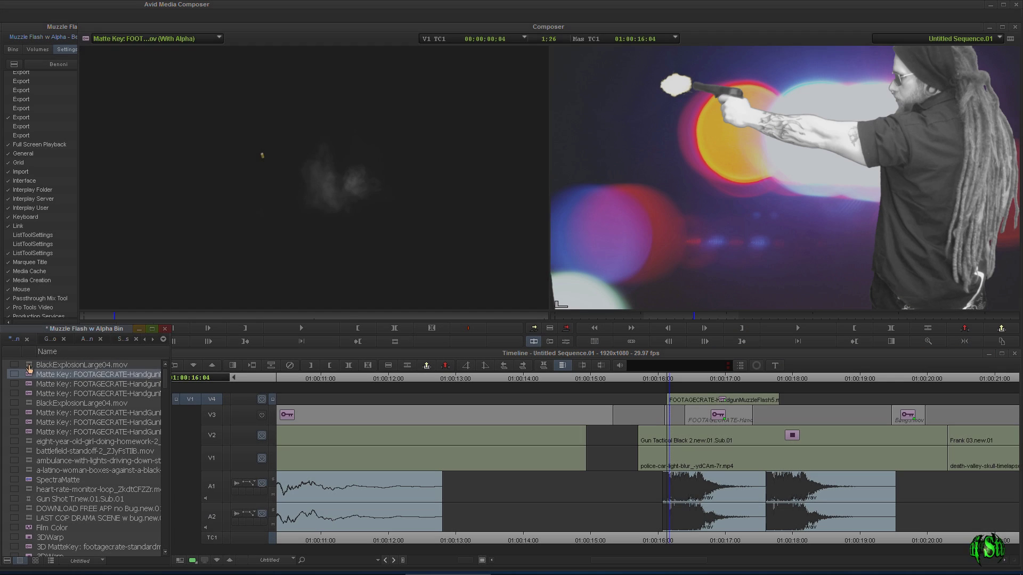
# Import BlackExplosionLarge04 again with Do not resize smaller images set, and scrub through it in the source monitor
pyautogui.doubleClick(20, 172)
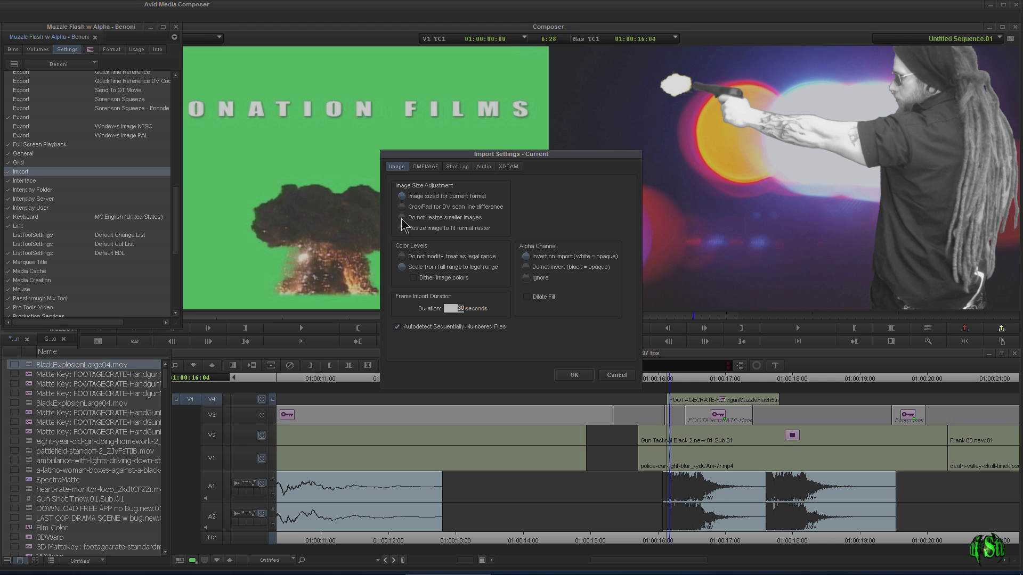
pyautogui.click(563, 372)
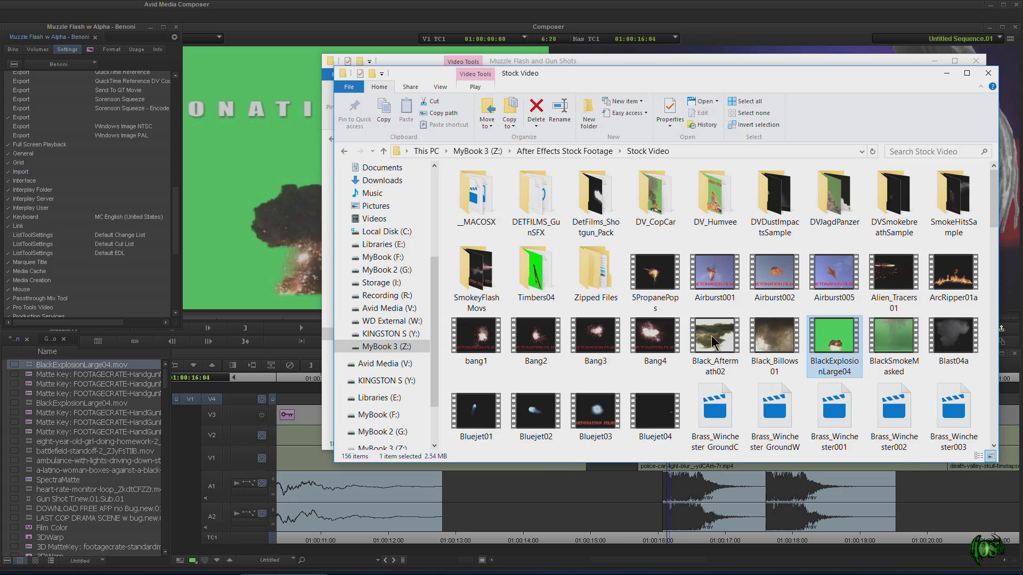
pyautogui.click(100, 394)
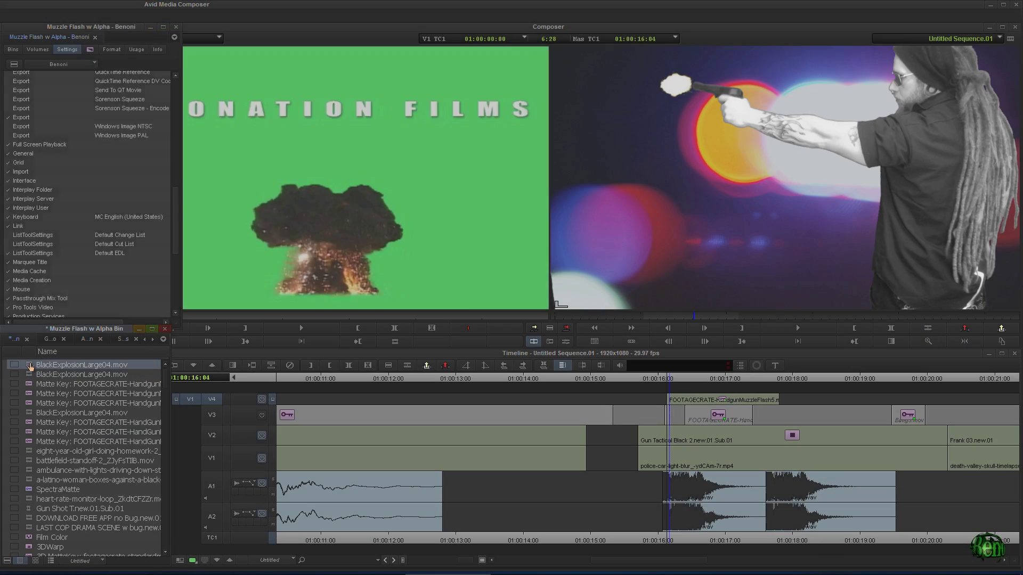
pyautogui.moveTo(82, 364); pyautogui.dragTo(331, 229)
pyautogui.moveTo(118, 315)
pyautogui.mouseDown()
pyautogui.moveTo(147, 312)
pyautogui.moveTo(135, 324)
pyautogui.mouseUp()
# Import BlackExplosionLarge04 once more with Resize image to fit format raster set, and load it in the source monitor
pyautogui.hotkey('ctrl', '9')
pyautogui.doubleClick(21, 174)
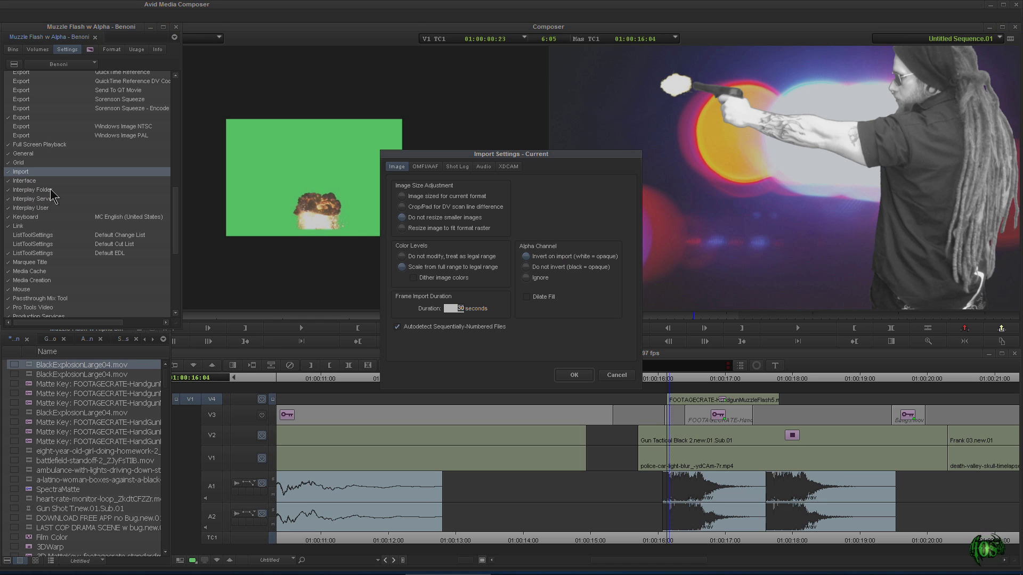
pyautogui.click(402, 228)
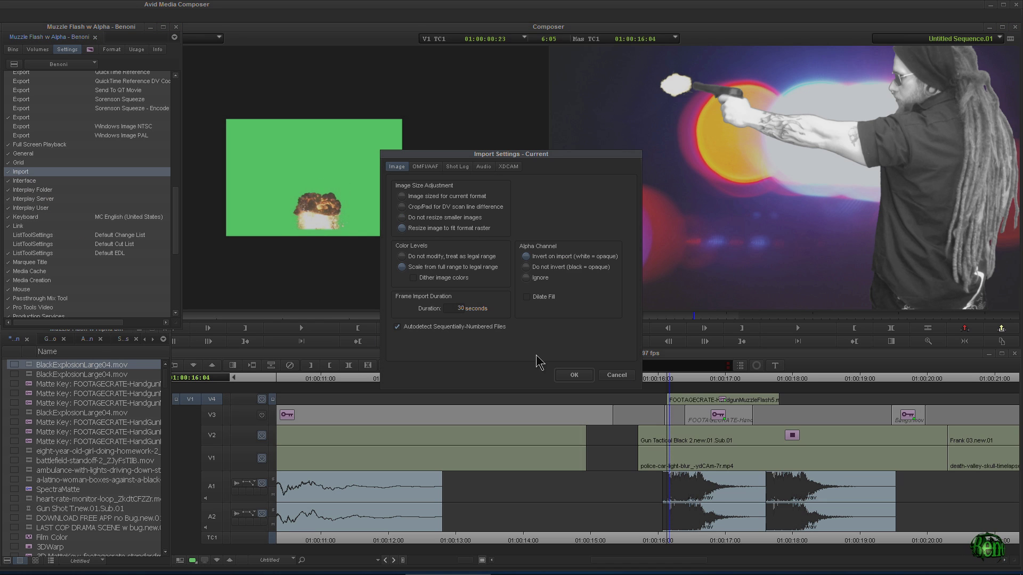
pyautogui.click(573, 375)
pyautogui.click(277, 564)
pyautogui.moveTo(828, 347); pyautogui.dragTo(103, 372)
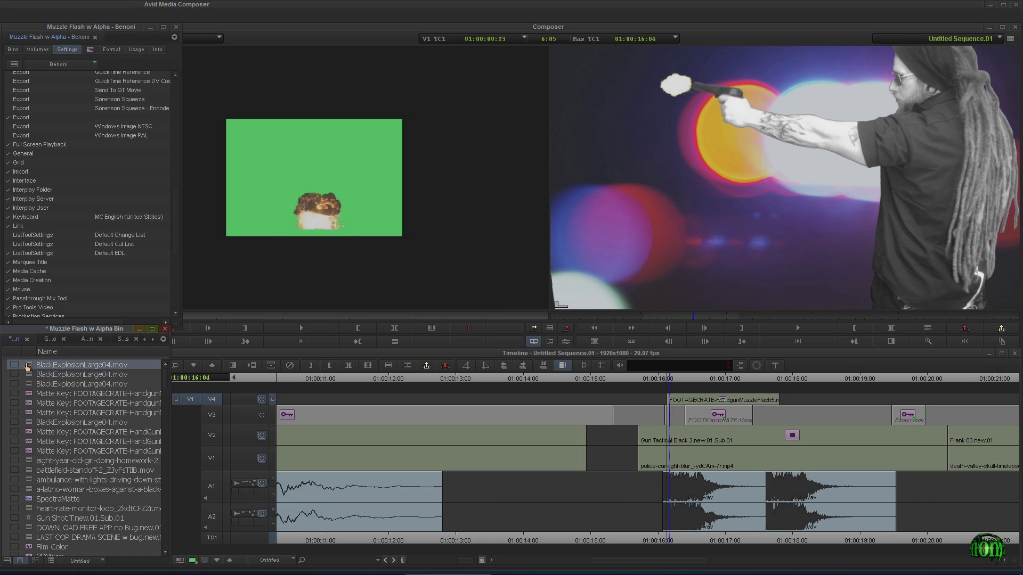
pyautogui.moveTo(82, 364); pyautogui.dragTo(237, 168)
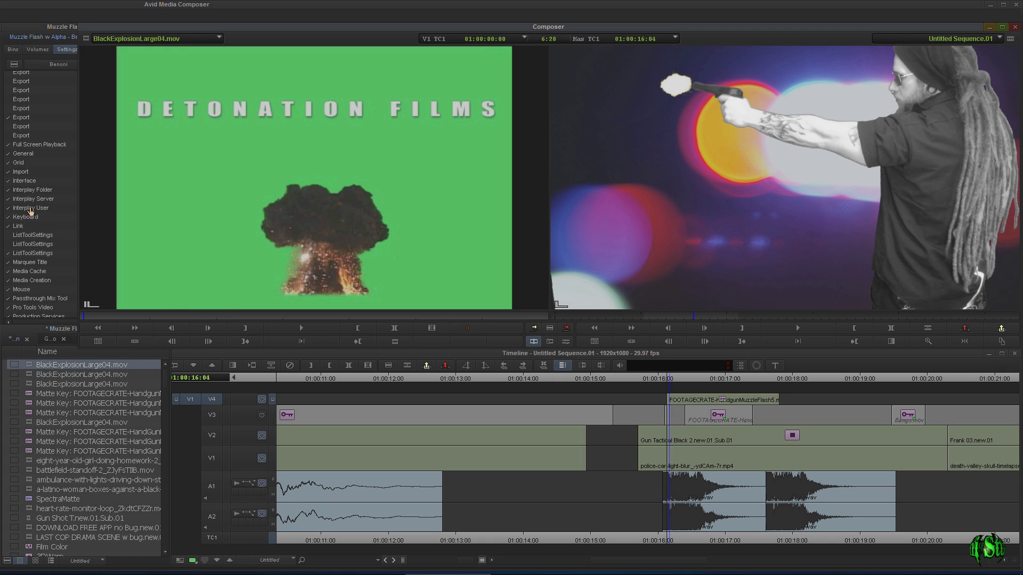
# Review the image size adjustment options in the Import settings
pyautogui.click(34, 234)
pyautogui.doubleClick(21, 172)
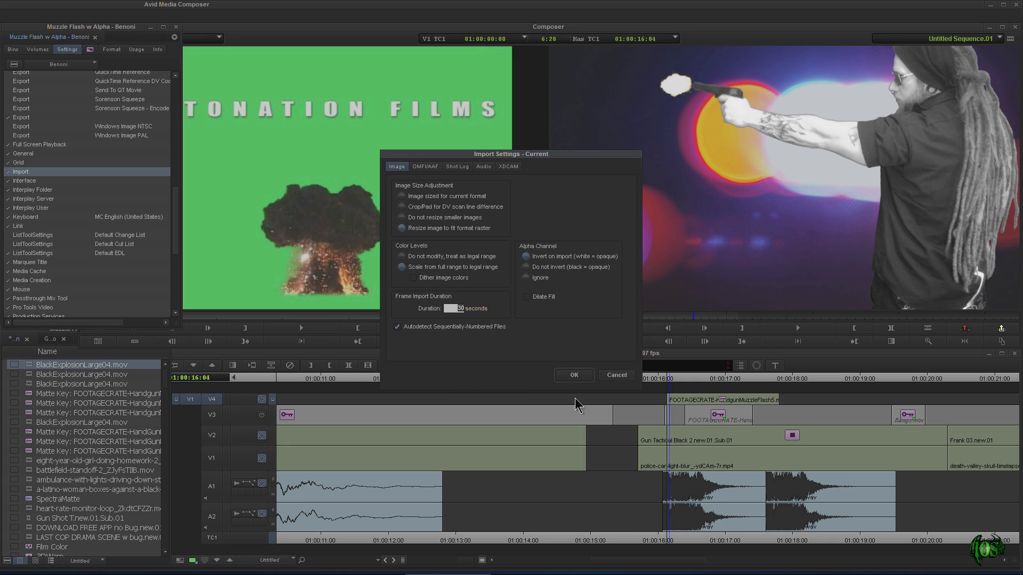
pyautogui.click(574, 375)
# Compare the three BlackExplosionLarge04 imports by loading each in turn into the source monitor
pyautogui.moveTo(33, 388); pyautogui.dragTo(211, 189)
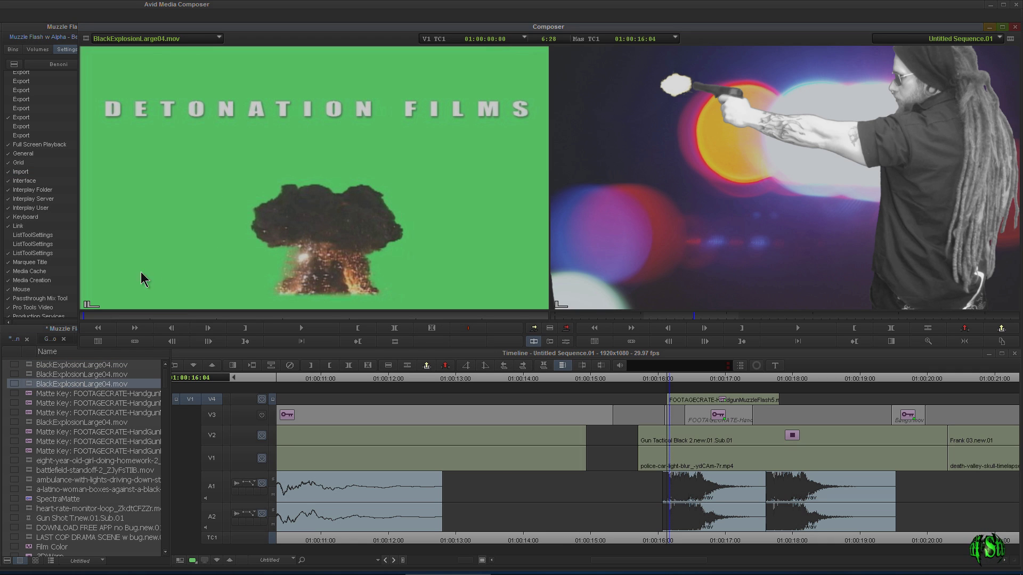
pyautogui.moveTo(30, 365); pyautogui.dragTo(265, 267)
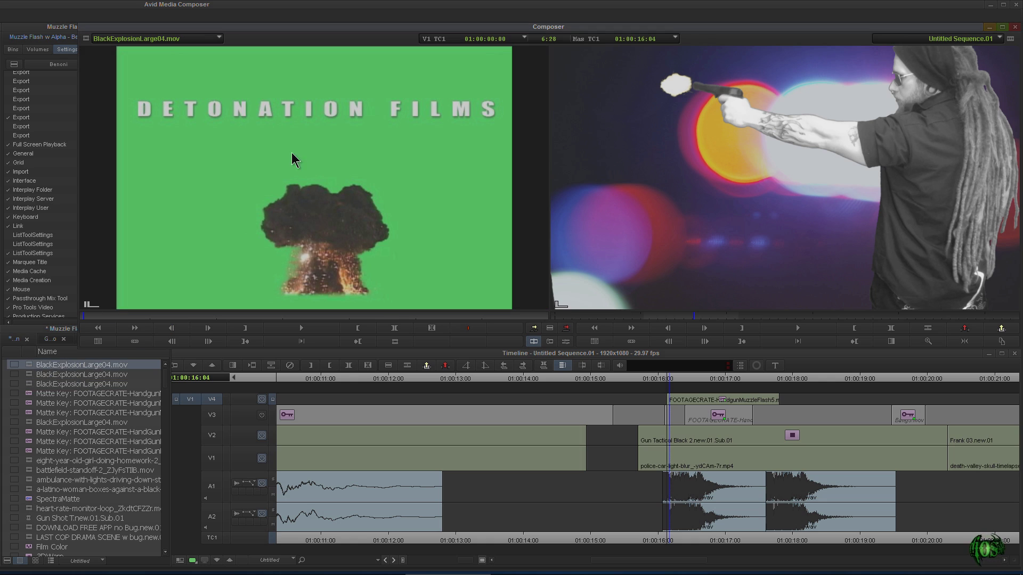
pyautogui.moveTo(32, 385); pyautogui.dragTo(326, 126)
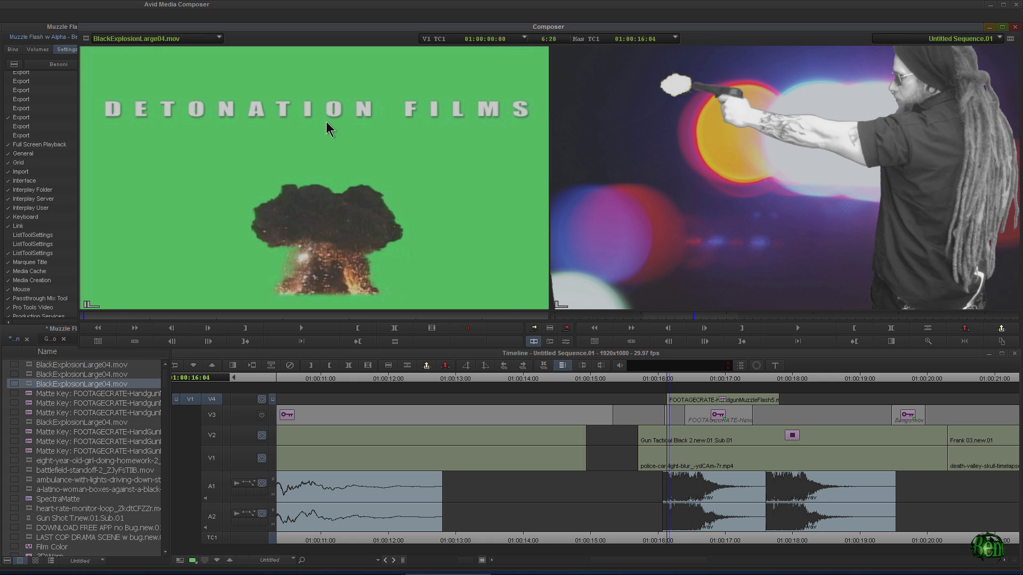
pyautogui.moveTo(22, 369); pyautogui.dragTo(249, 130)
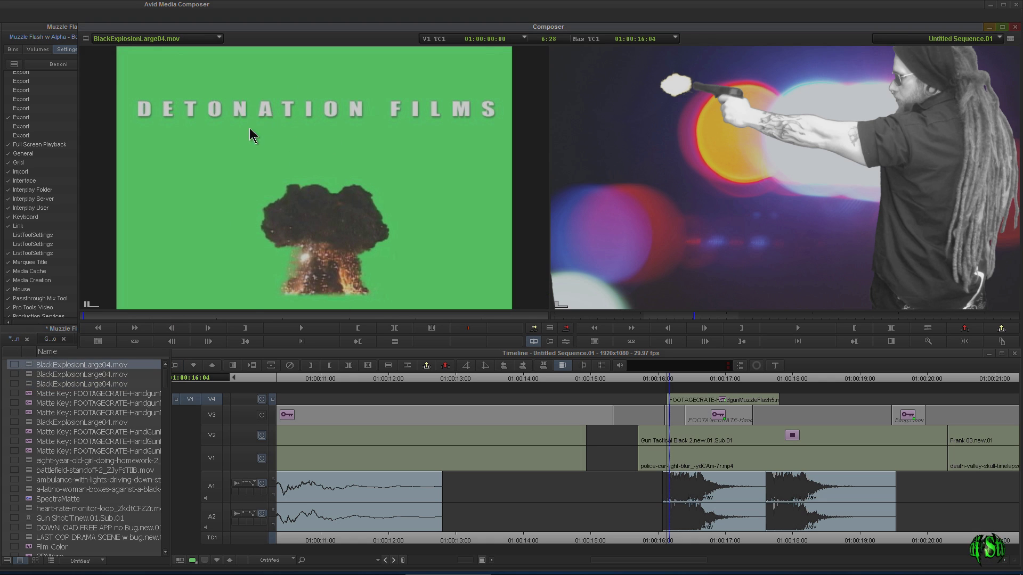
pyautogui.moveTo(32, 375); pyautogui.dragTo(404, 155)
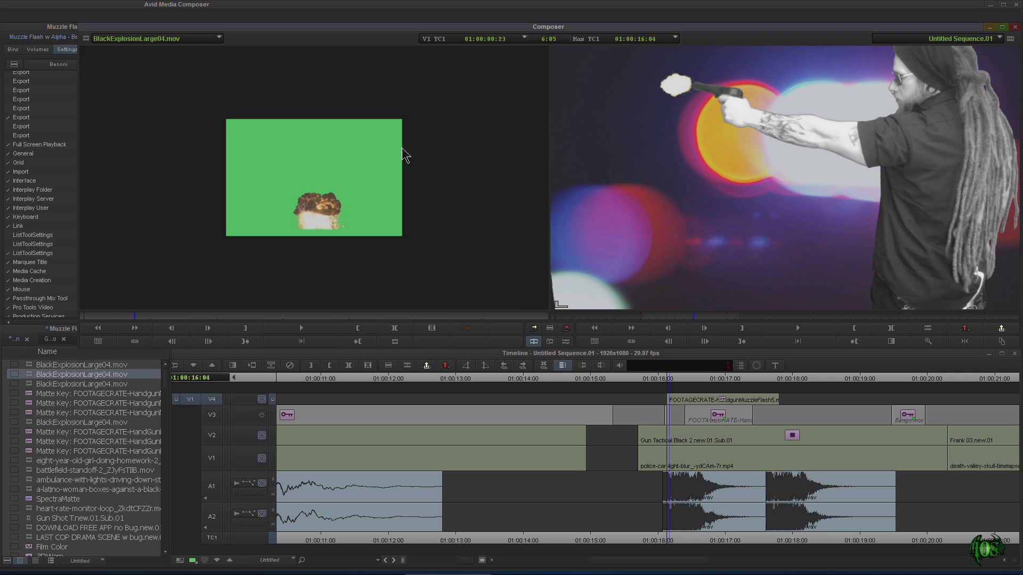
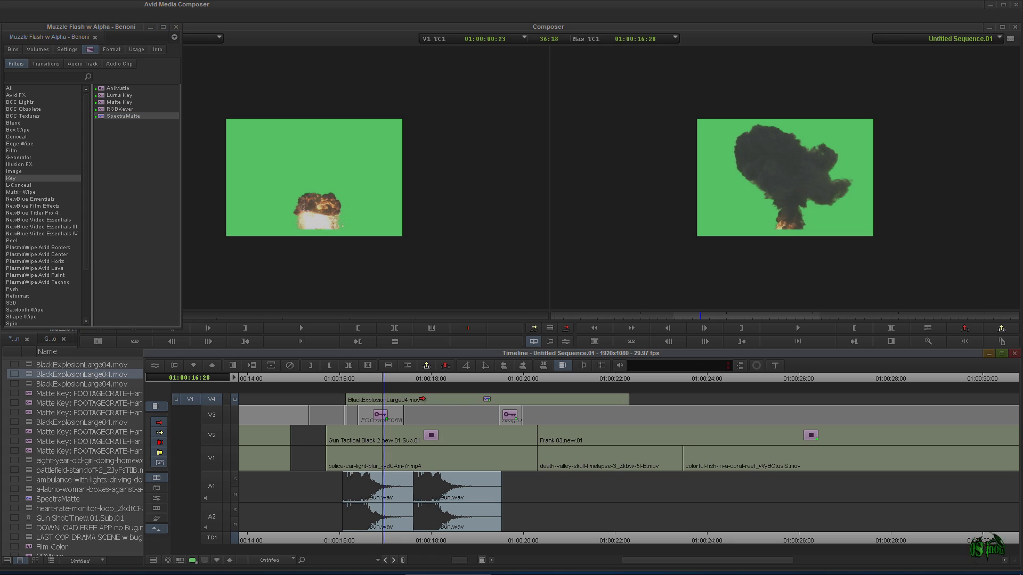
# Key out the explosion's background by sampling its green for SpectraMatte's Key Color, and save the effect to the bin
pyautogui.click(566, 341)
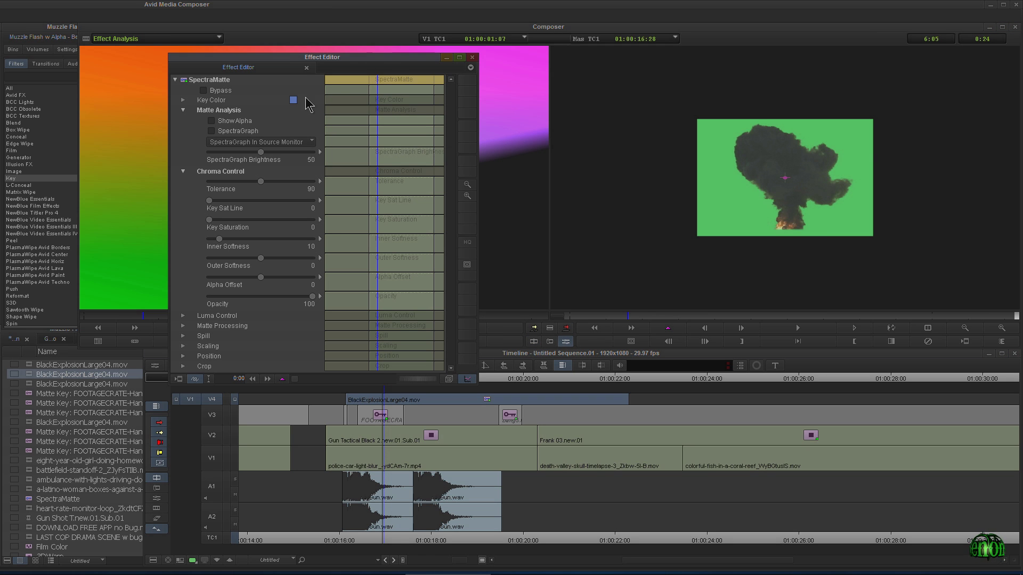
pyautogui.moveTo(507, 156); pyautogui.dragTo(749, 213)
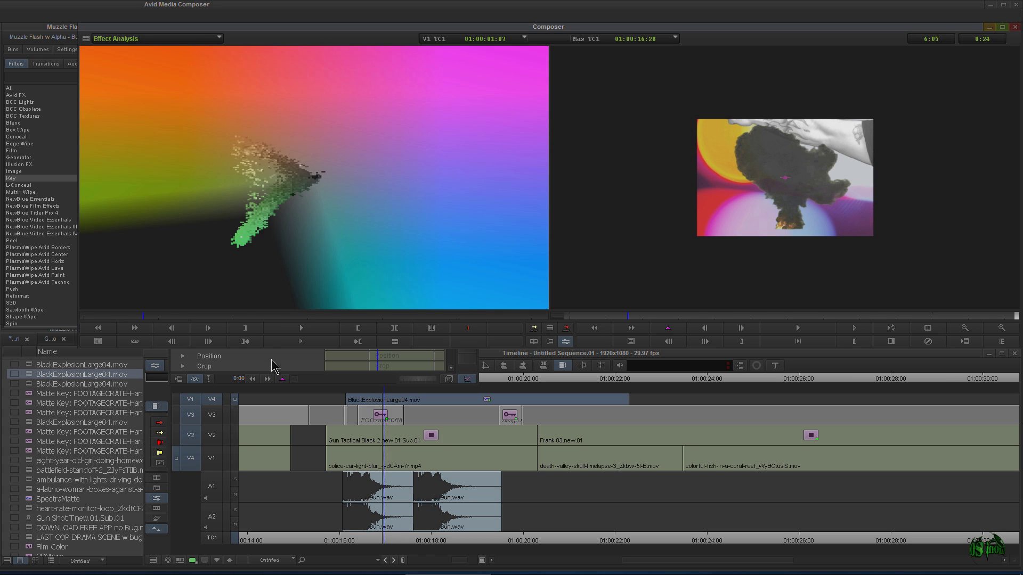
pyautogui.click(268, 360)
pyautogui.moveTo(176, 79); pyautogui.dragTo(80, 395)
# Turn on Fixed Aspect, try a scale of 260 on the keyed explosion, and reduce it to 136
pyautogui.moveTo(362, 84)
pyautogui.mouseDown()
pyautogui.moveTo(385, 84)
pyautogui.moveTo(375, 90)
pyautogui.mouseUp()
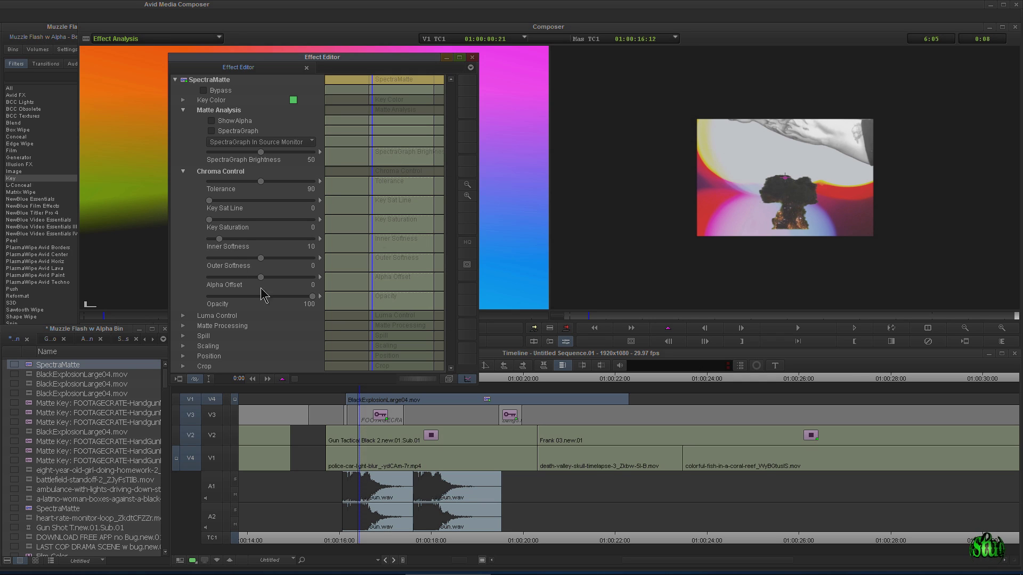
pyautogui.click(183, 346)
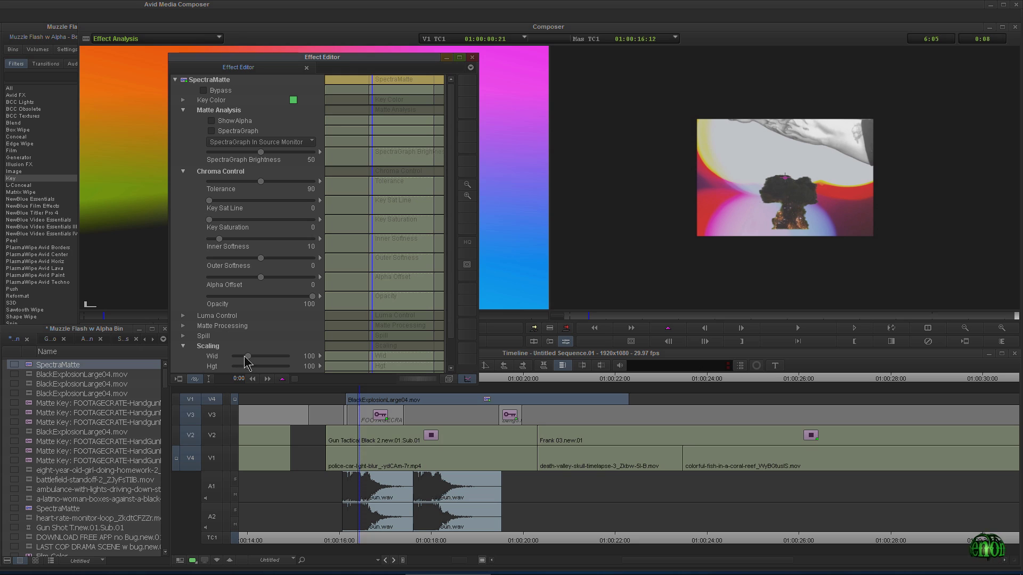
pyautogui.moveTo(251, 363); pyautogui.dragTo(252, 363)
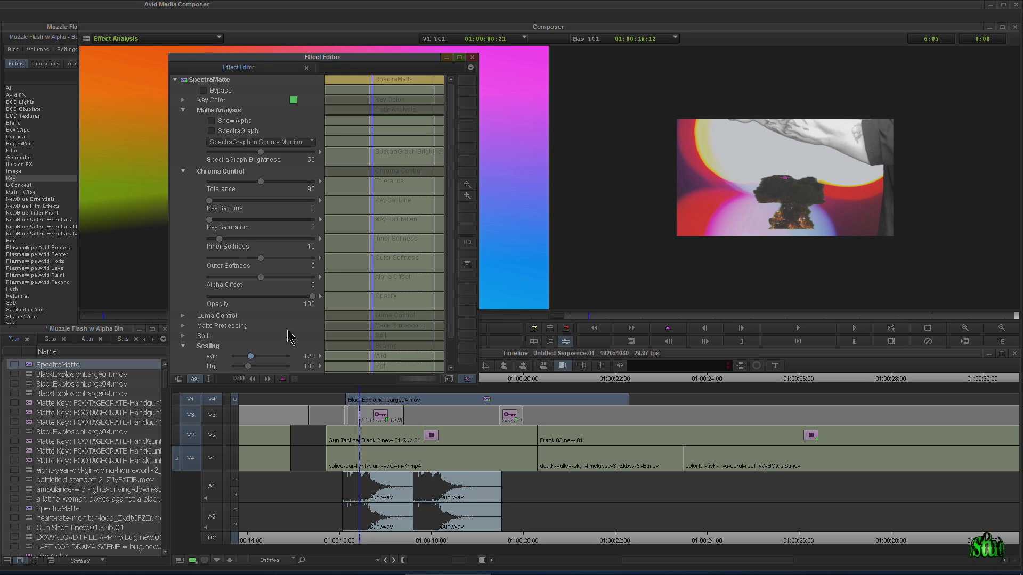
pyautogui.scroll(-2, 450, 285)
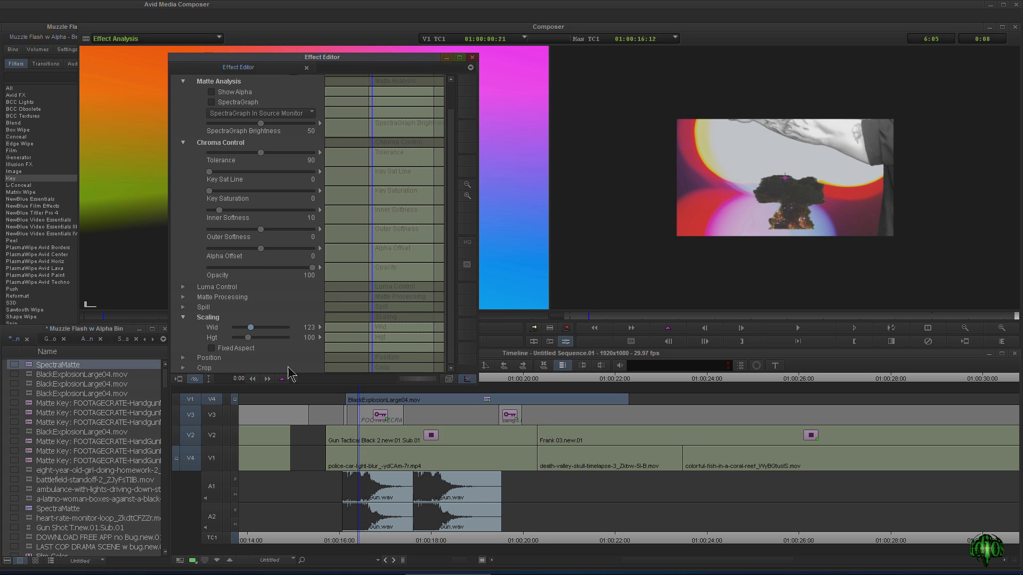
pyautogui.click(212, 348)
pyautogui.moveTo(251, 339); pyautogui.dragTo(269, 336)
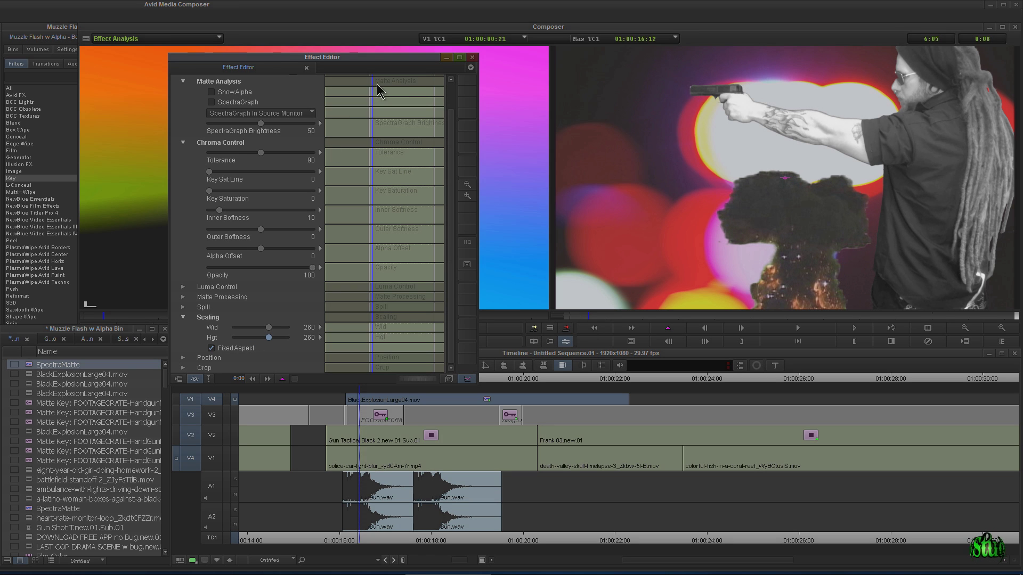
pyautogui.moveTo(389, 84); pyautogui.dragTo(385, 86)
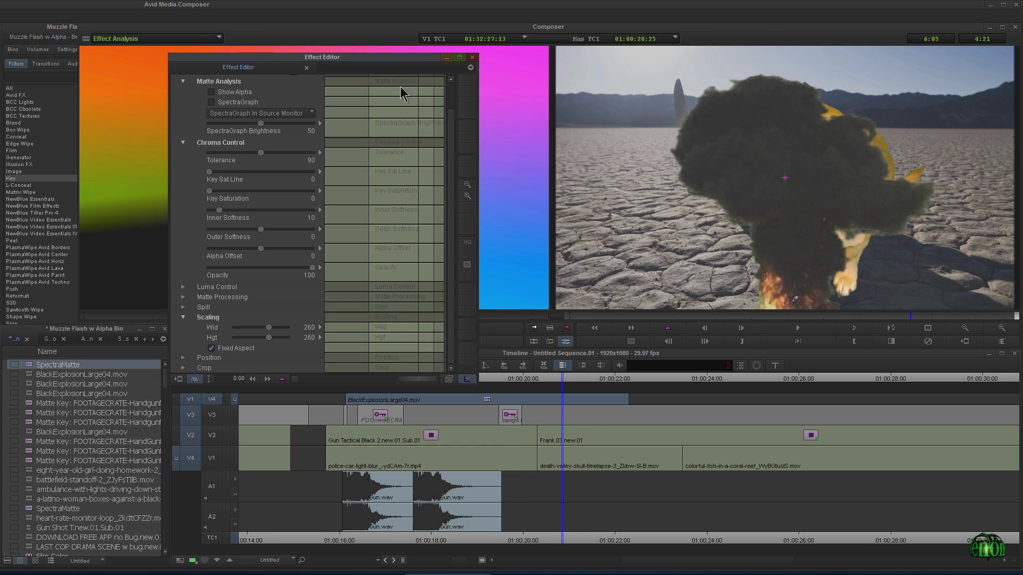
pyautogui.moveTo(268, 337); pyautogui.dragTo(252, 337)
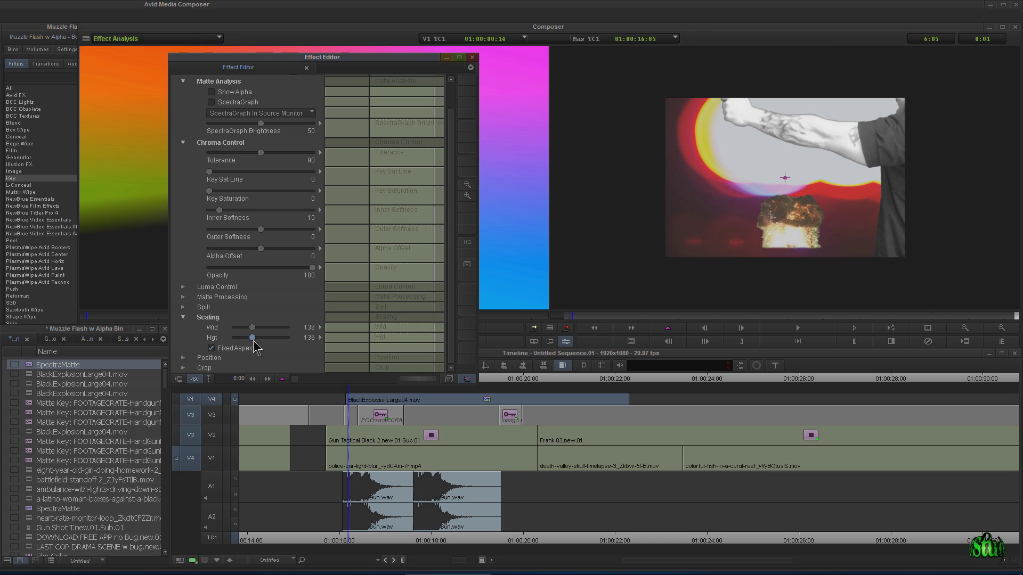
# Crop the explosion layer to T 287, B -287, L 351 and R -340, and move it lower in the frame
pyautogui.click(183, 368)
pyautogui.scroll(-2, 454, 300)
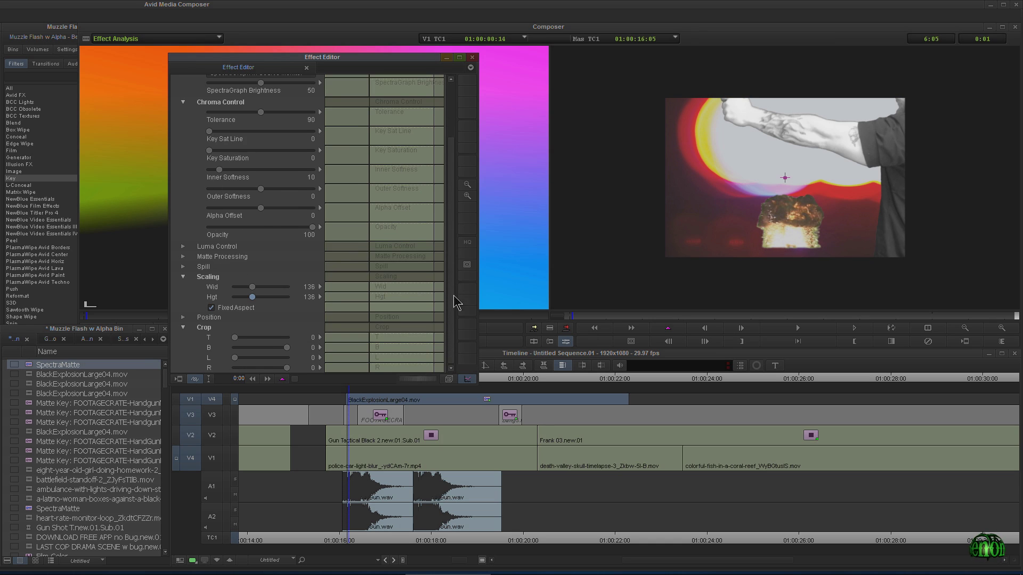
pyautogui.moveTo(242, 337); pyautogui.dragTo(250, 360)
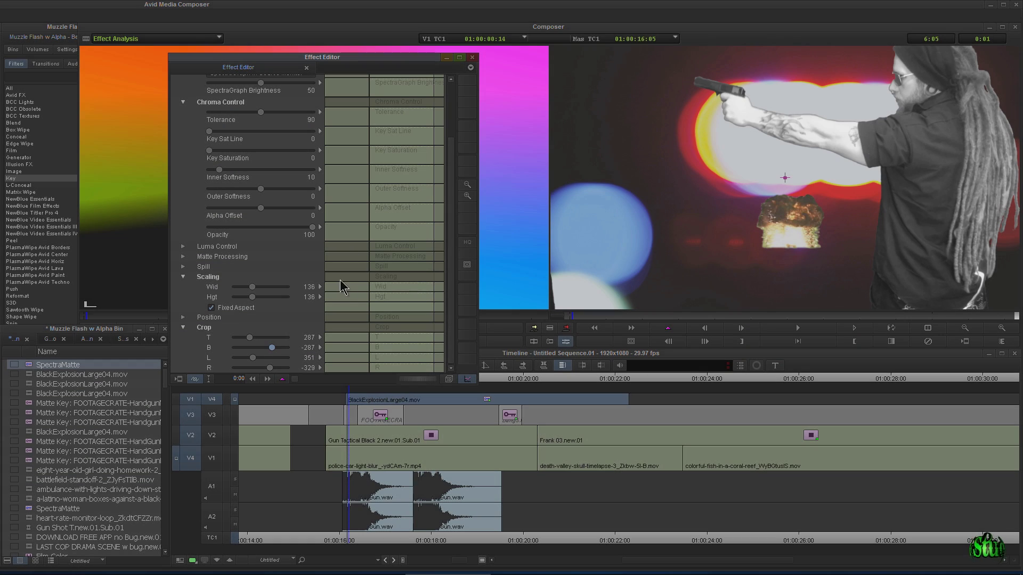
pyautogui.moveTo(786, 178); pyautogui.dragTo(791, 255)
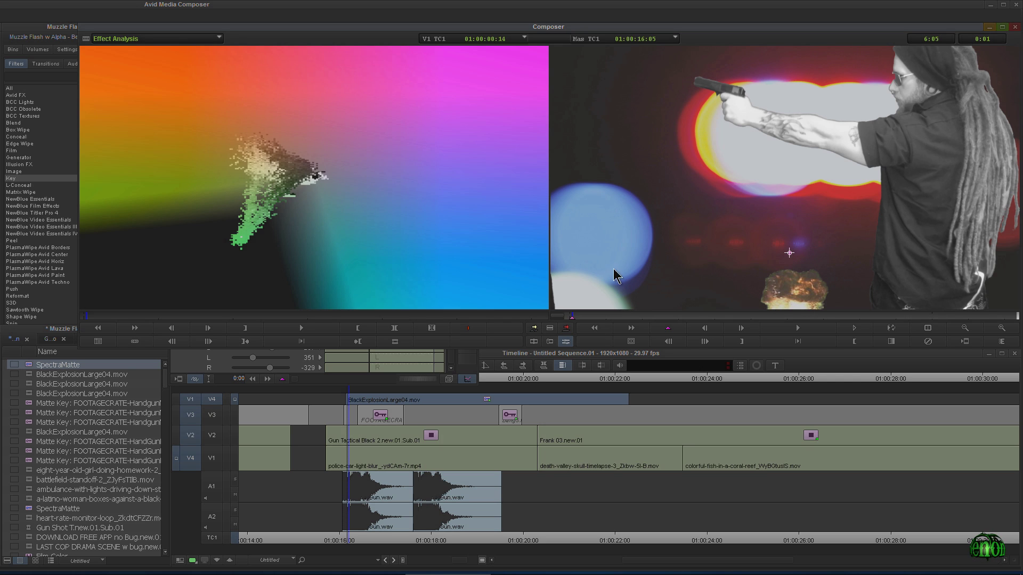
pyautogui.moveTo(297, 370); pyautogui.dragTo(268, 371)
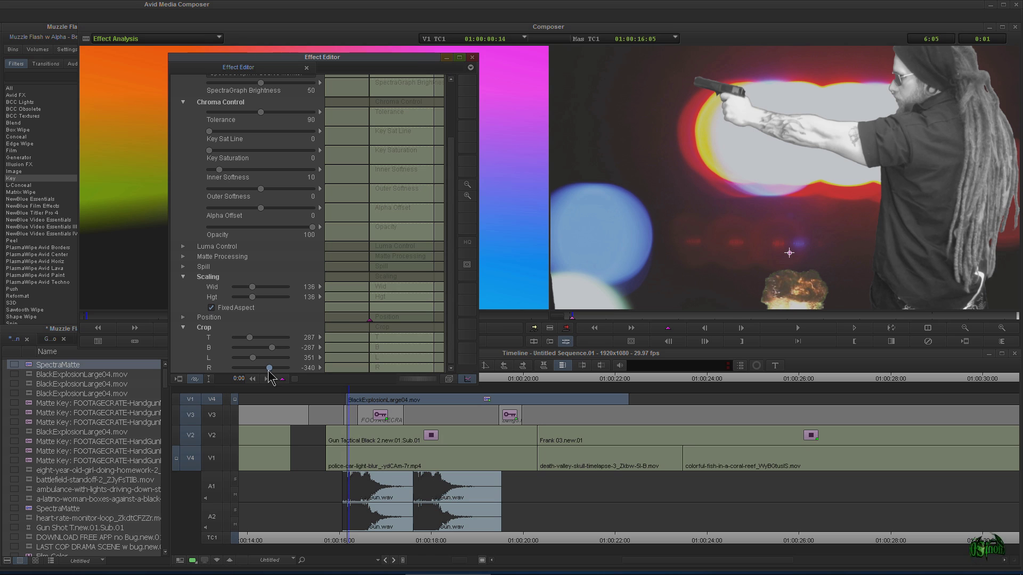
pyautogui.moveTo(450, 202); pyautogui.dragTo(451, 98)
pyautogui.moveTo(369, 76); pyautogui.dragTo(379, 86)
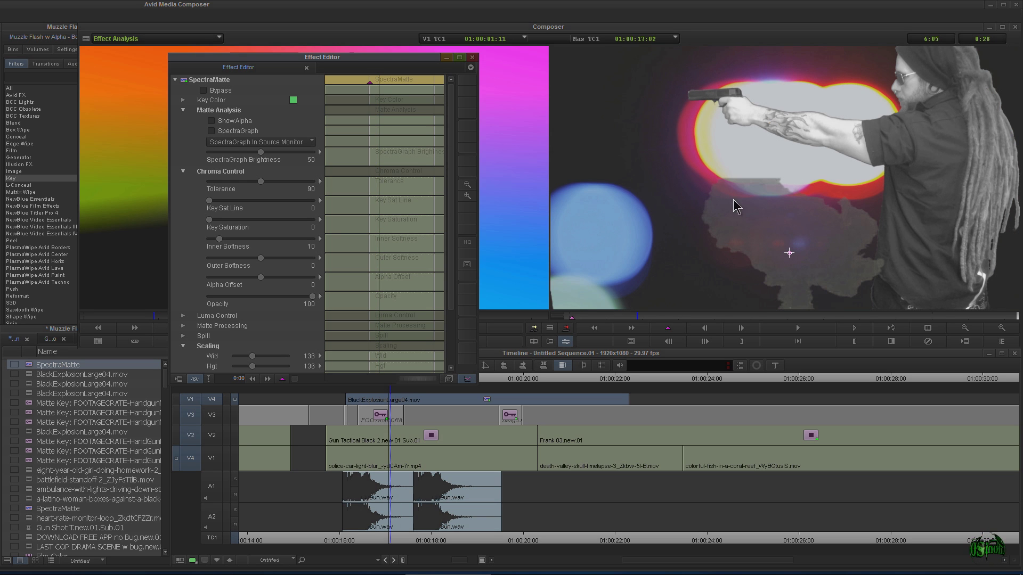
pyautogui.moveTo(378, 80); pyautogui.dragTo(379, 83)
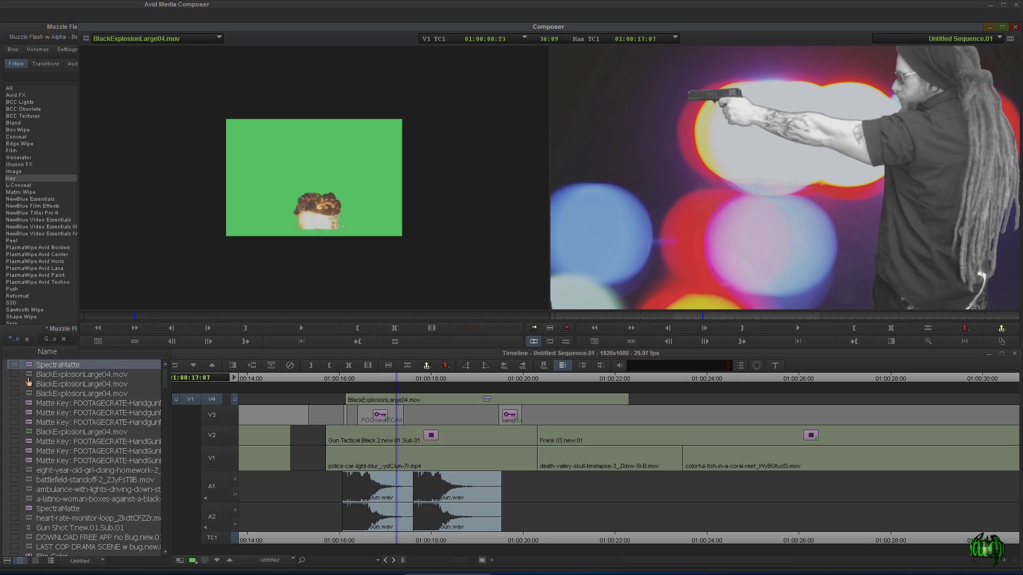
# Replace the explosion on V4 with the bin's first BlackExplosionLarge04 import and key it with the saved SpectraMatte effect
pyautogui.doubleClick(26, 375)
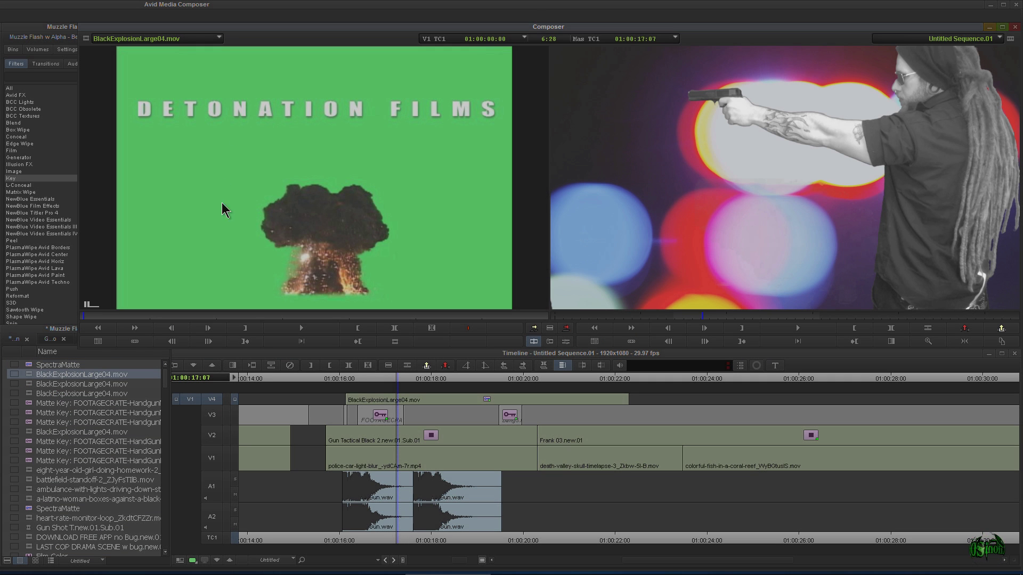
pyautogui.click(356, 377)
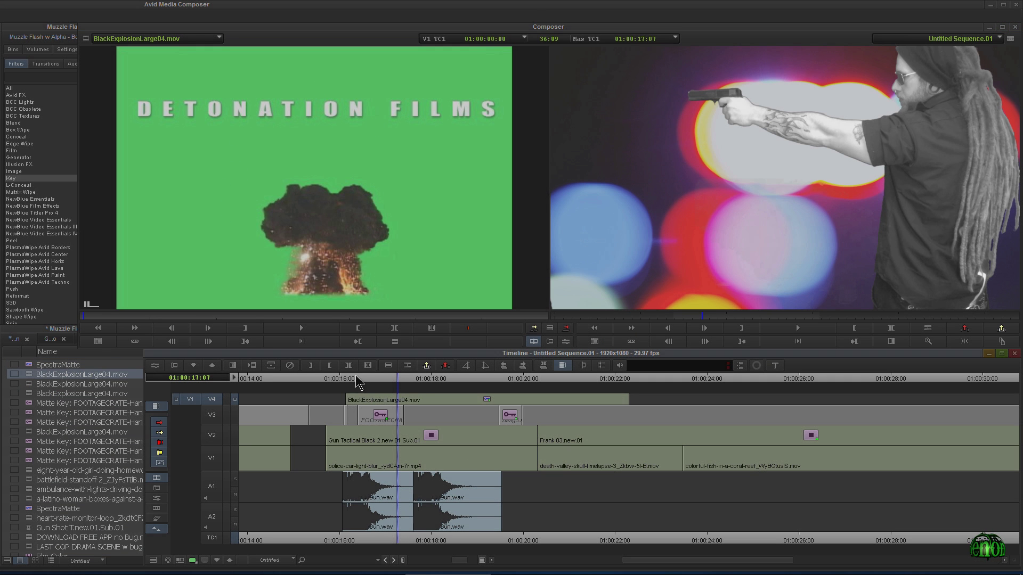
pyautogui.click(566, 328)
pyautogui.moveTo(401, 379); pyautogui.dragTo(378, 380)
pyautogui.moveTo(27, 369); pyautogui.dragTo(462, 400)
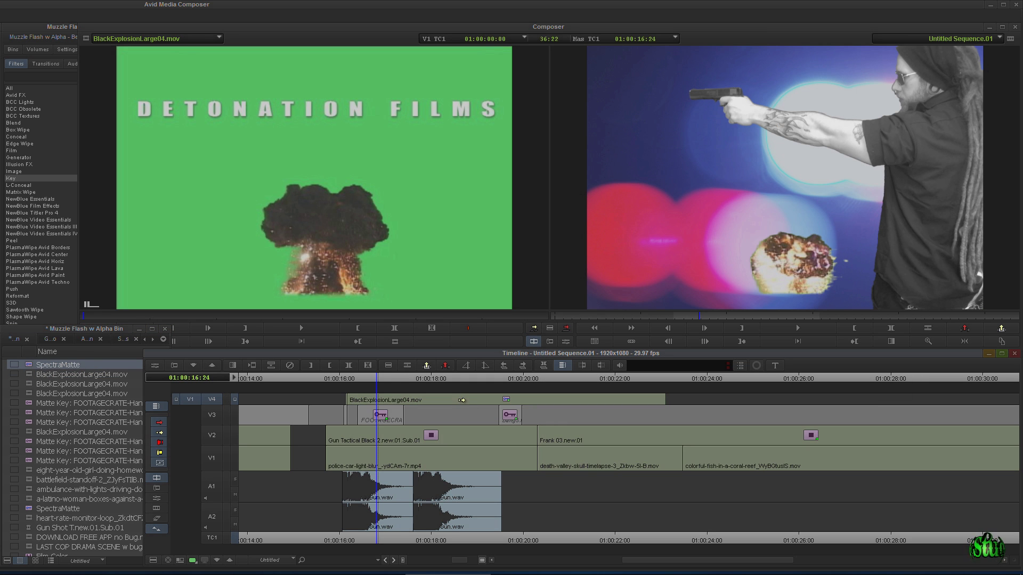
pyautogui.moveTo(382, 380); pyautogui.dragTo(424, 381)
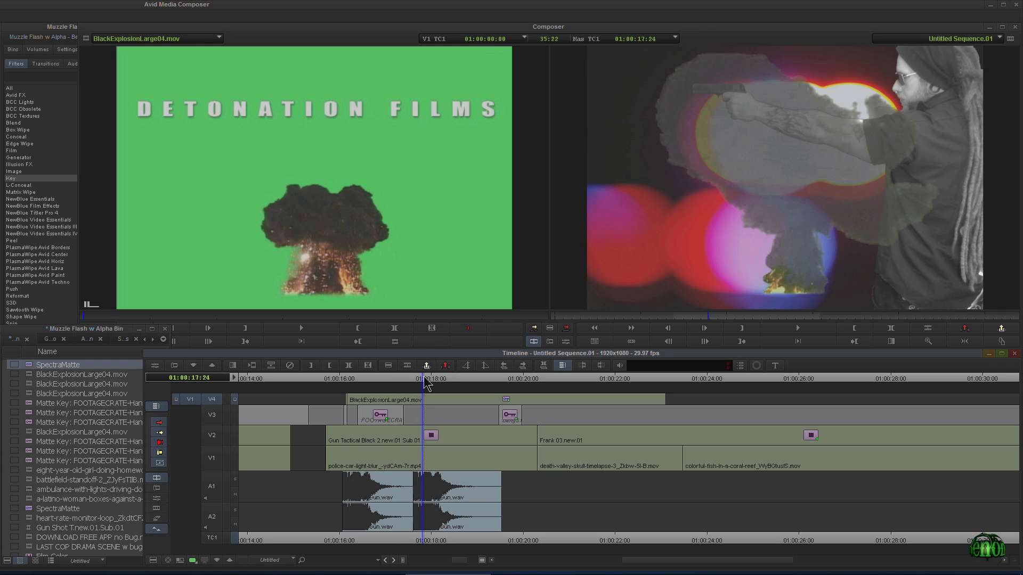
# Scale the first import's keyed explosion to 115 with Fixed Aspect on to fill the frame width, and preview the clip
pyautogui.click(566, 341)
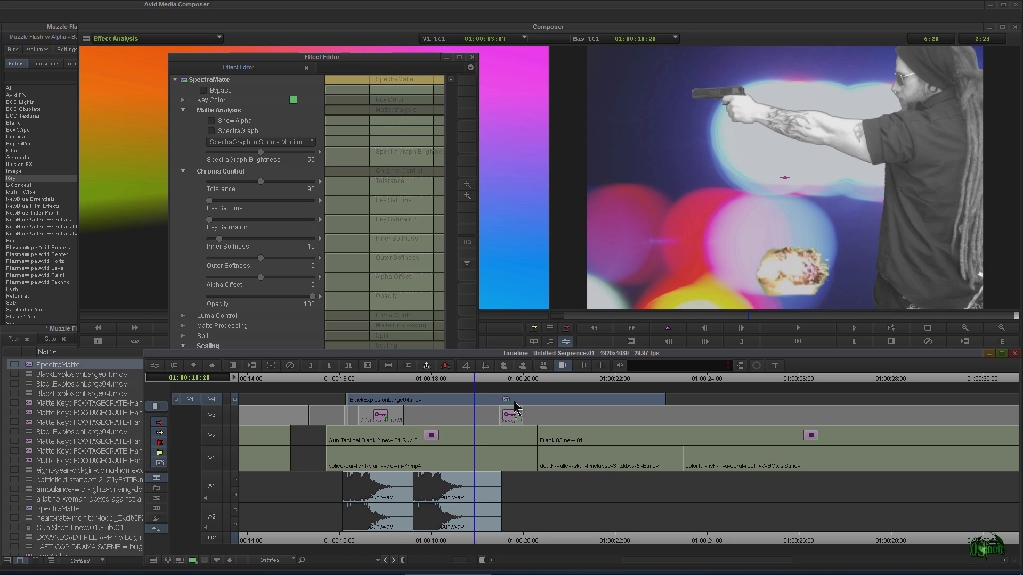
pyautogui.click(374, 79)
pyautogui.press('space')
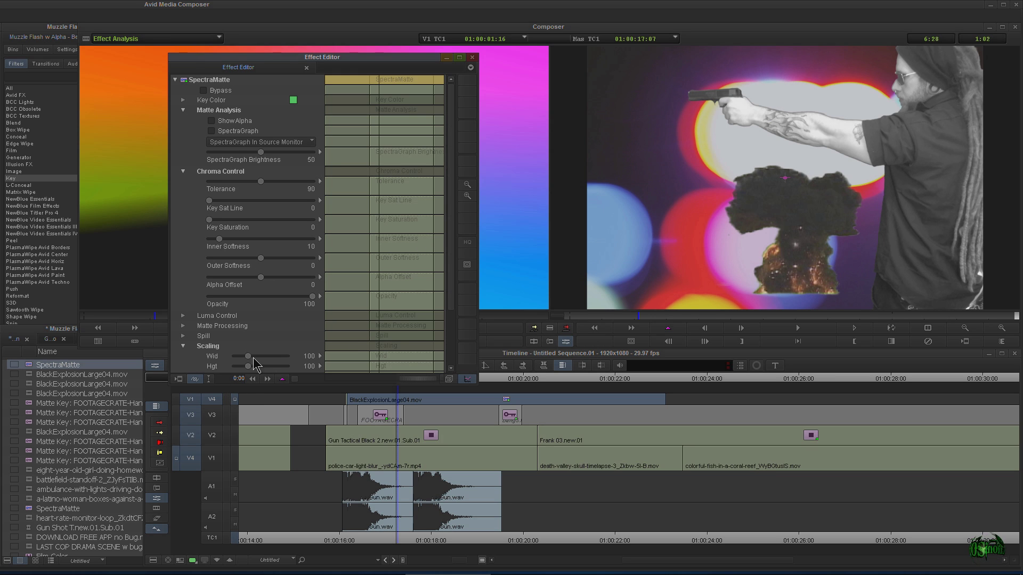
pyautogui.scroll(-3, 451, 244)
pyautogui.moveTo(248, 304); pyautogui.dragTo(250, 301)
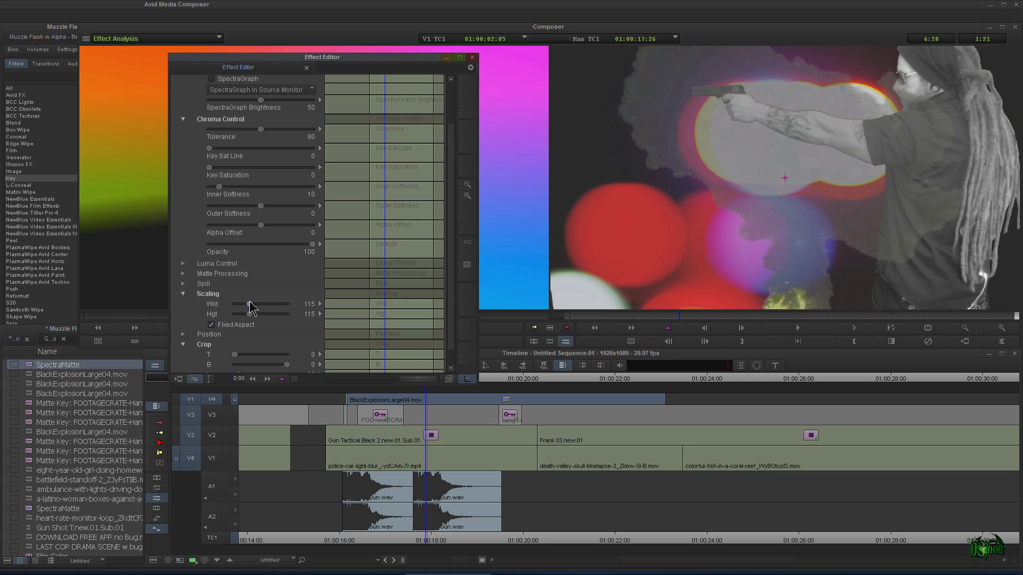
pyautogui.scroll(3, 450, 169)
pyautogui.moveTo(380, 81); pyautogui.dragTo(382, 81)
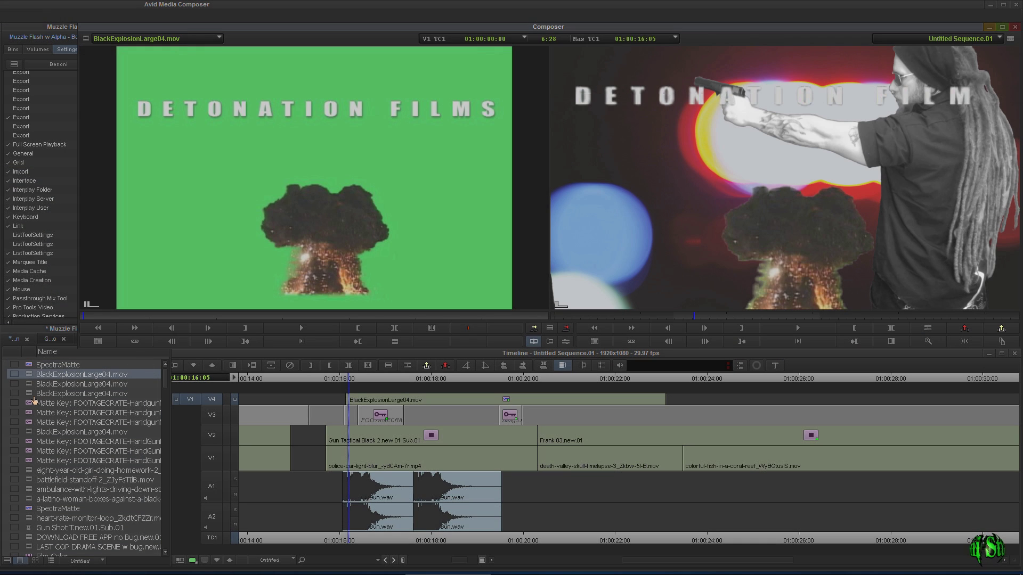
# Check the Import settings, replace the explosion on V4 with the bin's third BlackExplosionLarge04 import, and apply the saved SpectraMatte effect
pyautogui.doubleClick(34, 396)
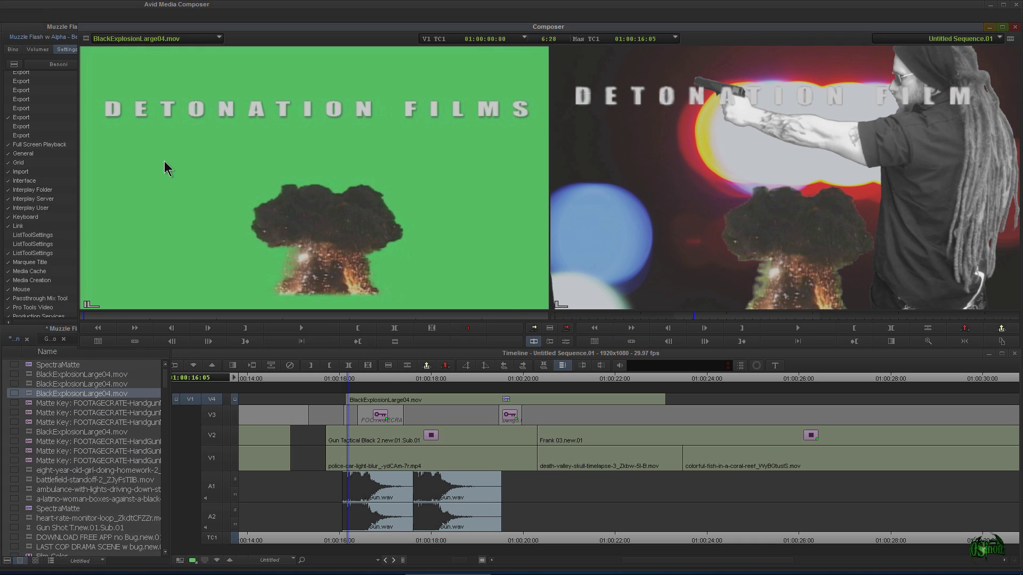
pyautogui.click(347, 381)
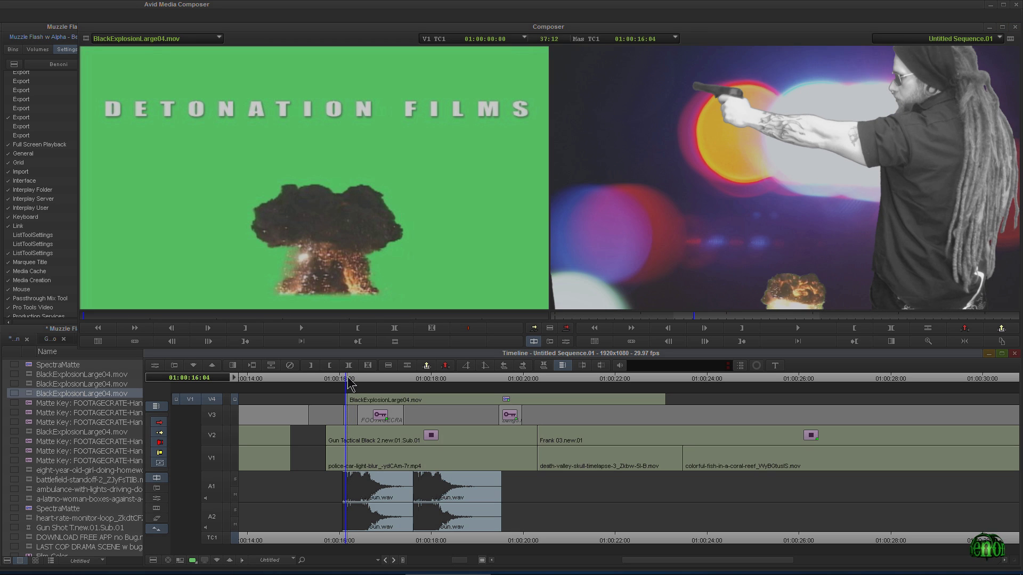
pyautogui.doubleClick(21, 173)
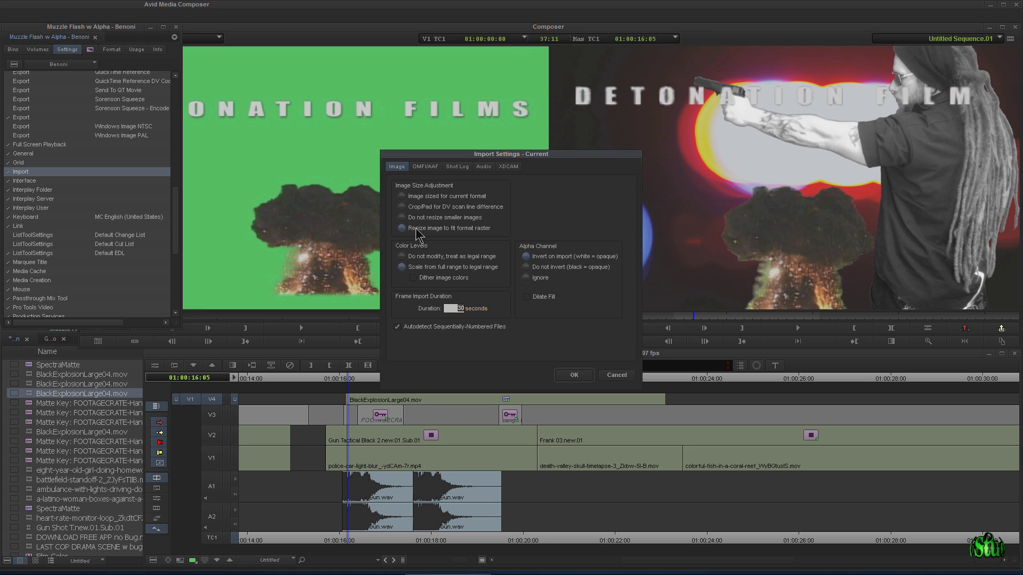
pyautogui.click(560, 374)
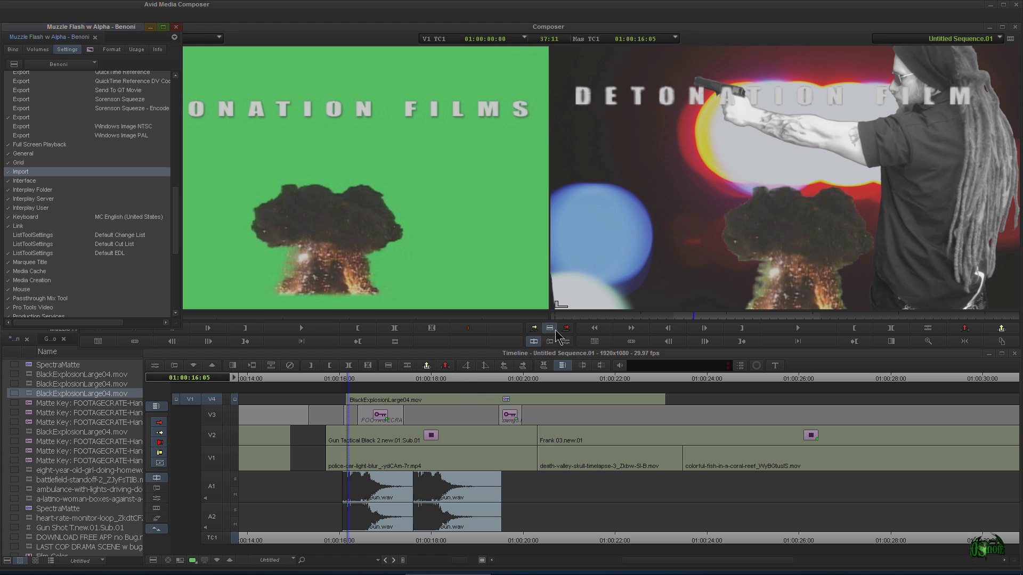
pyautogui.moveTo(399, 378); pyautogui.dragTo(374, 380)
pyautogui.moveTo(29, 367); pyautogui.dragTo(467, 403)
pyautogui.click(387, 380)
pyautogui.moveTo(386, 379); pyautogui.dragTo(420, 379)
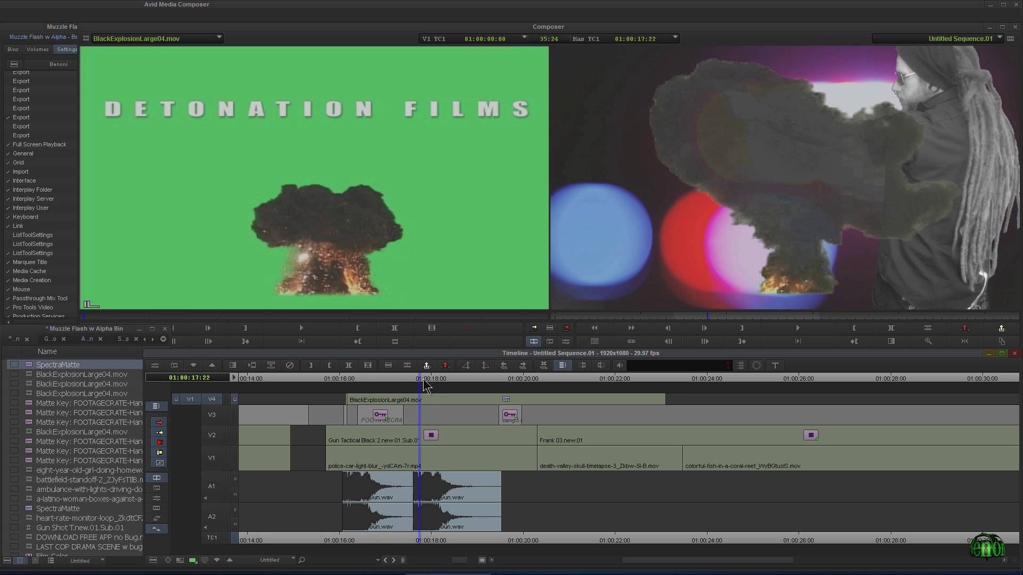
# Enlarge the third import's explosion to 115 with Fixed Aspect on, play it back, and close the Effect Editor
pyautogui.click(565, 341)
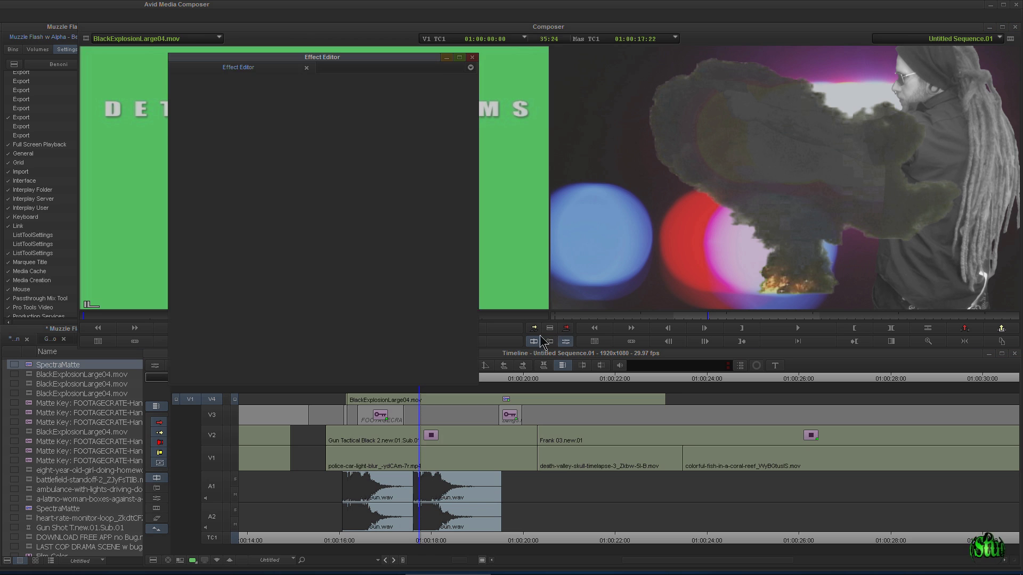
pyautogui.click(377, 86)
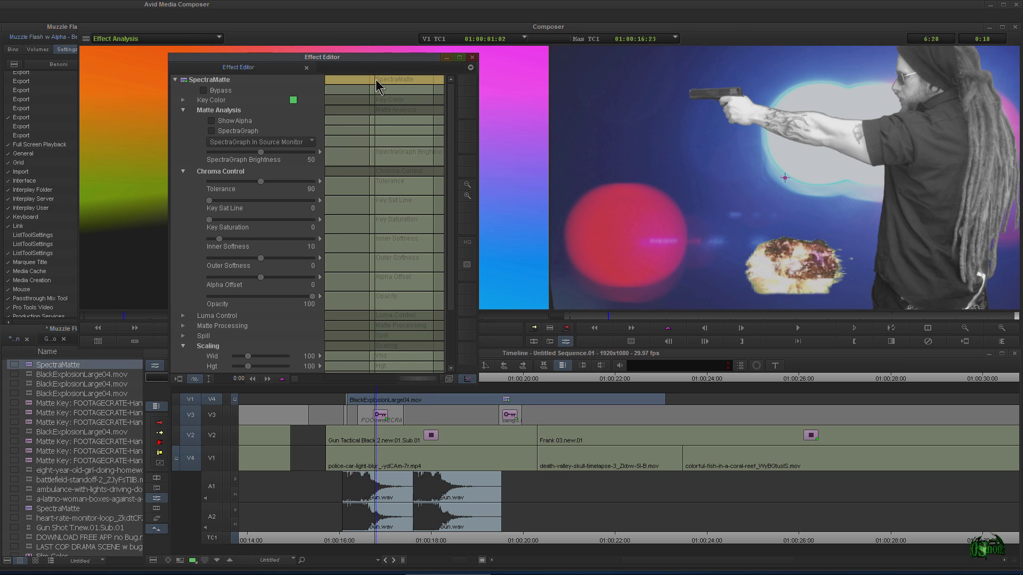
pyautogui.moveTo(380, 80); pyautogui.dragTo(379, 102)
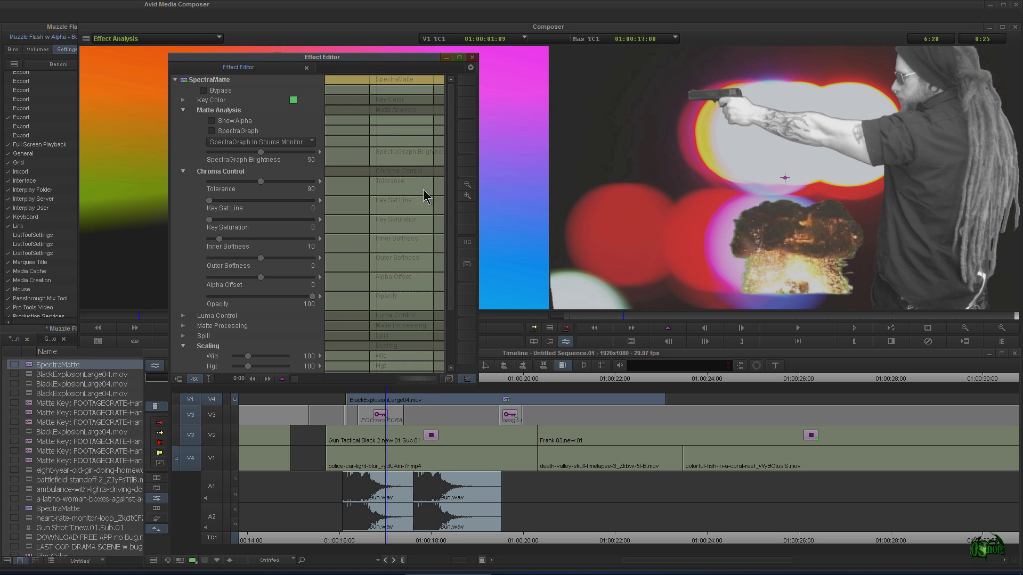
pyautogui.scroll(-3, 335, 345)
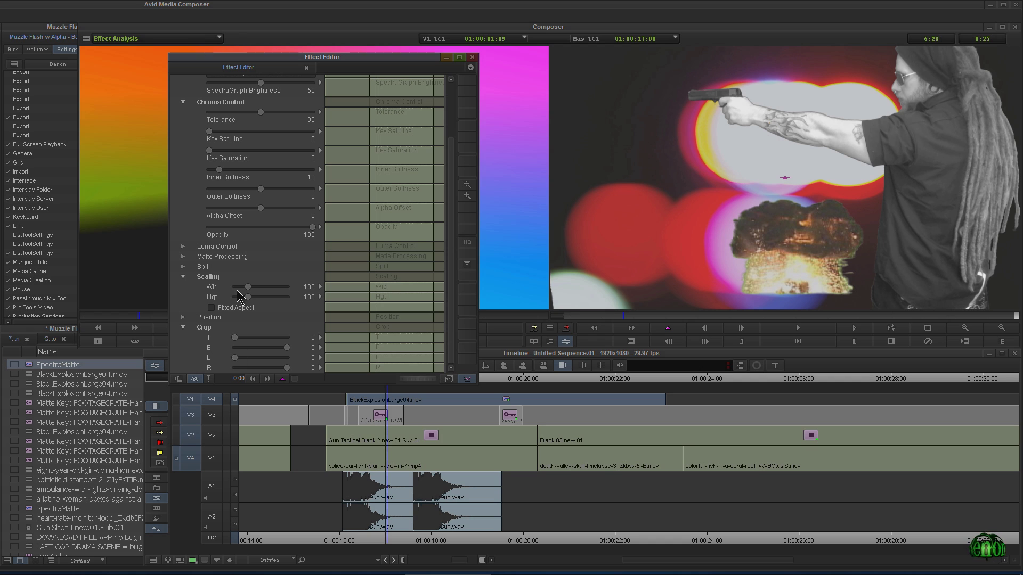
pyautogui.moveTo(248, 300); pyautogui.dragTo(249, 300)
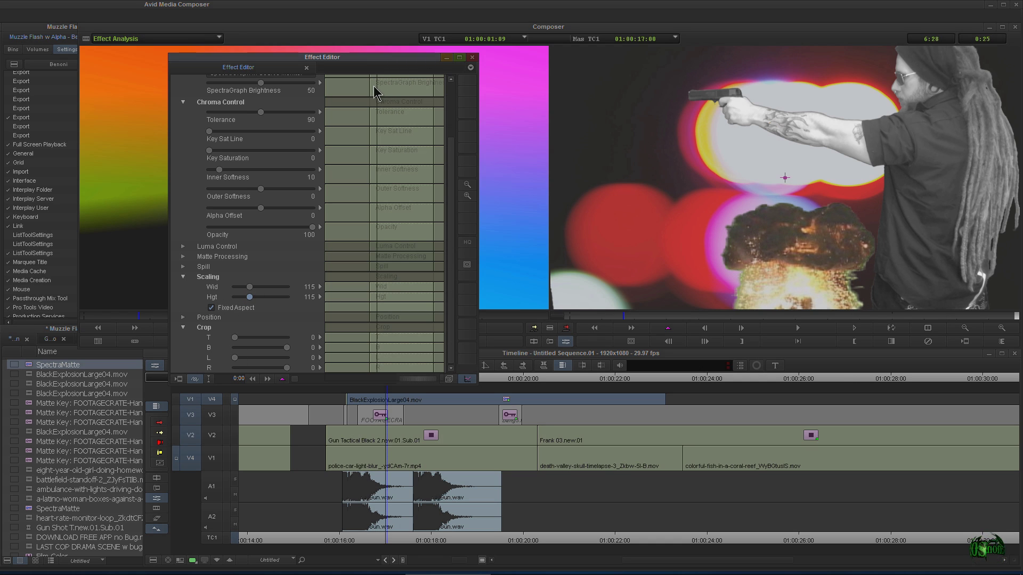
pyautogui.press('space')
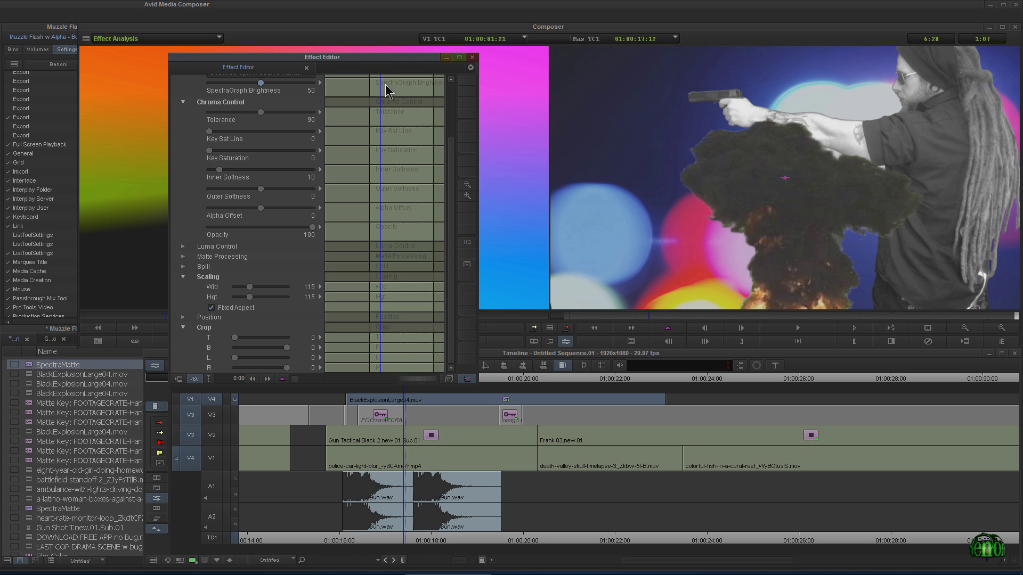
pyautogui.click(472, 57)
# Review the image size adjustment options in the Import settings, and close them without making changes
pyautogui.click(24, 172)
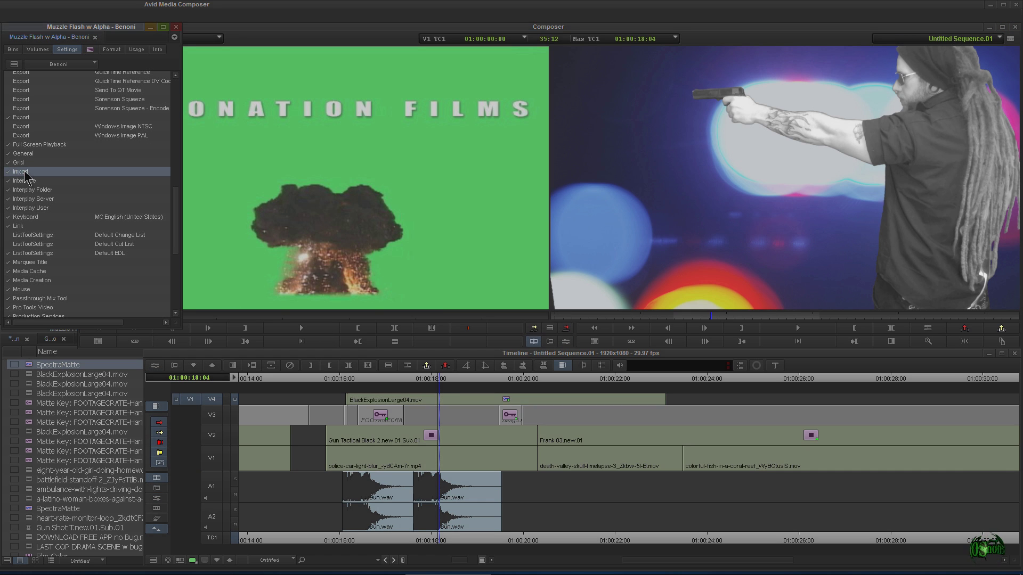
pyautogui.doubleClick(24, 172)
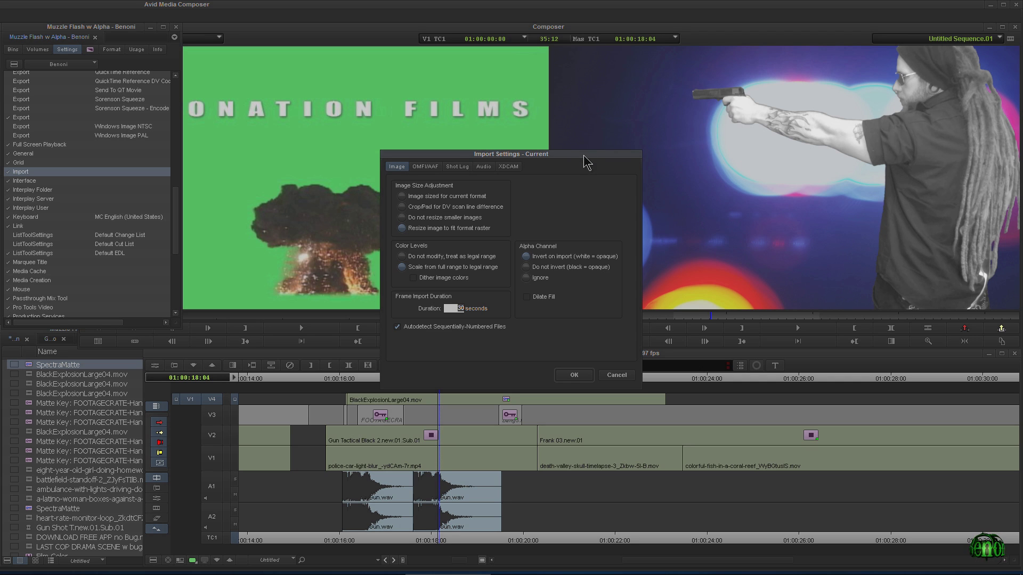
pyautogui.moveTo(584, 156); pyautogui.dragTo(578, 156)
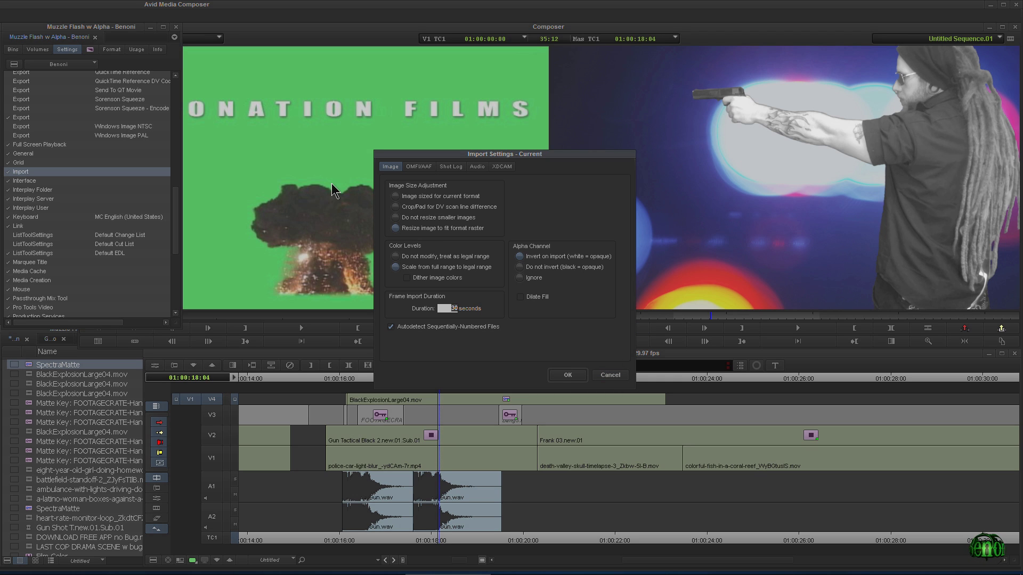
pyautogui.click(610, 375)
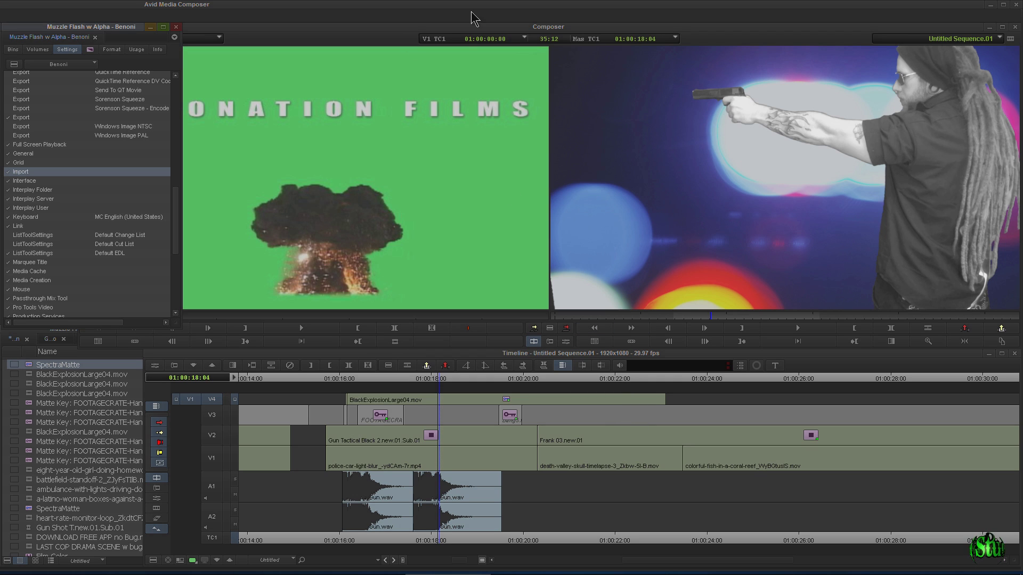
# Scrub the BlackExplosionLarge04.mov source clip back to 01:00:01:05 and check the Import settings' image size adjustment again
pyautogui.moveTo(202, 315)
pyautogui.mouseDown()
pyautogui.moveTo(214, 315)
pyautogui.moveTo(138, 321)
pyautogui.moveTo(183, 322)
pyautogui.mouseUp()
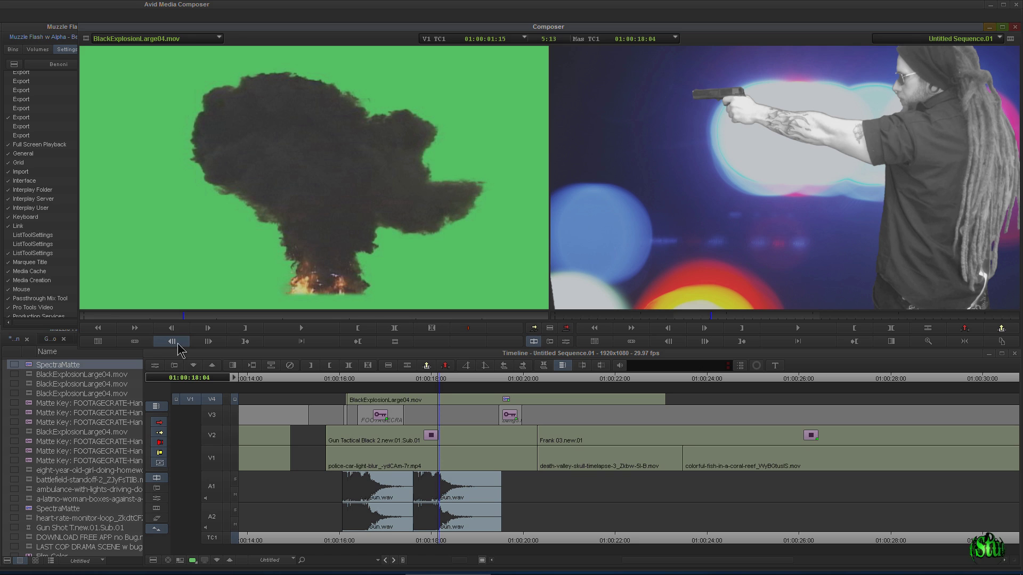
pyautogui.moveTo(181, 316)
pyautogui.mouseDown()
pyautogui.moveTo(194, 316)
pyautogui.moveTo(147, 322)
pyautogui.moveTo(164, 322)
pyautogui.mouseUp()
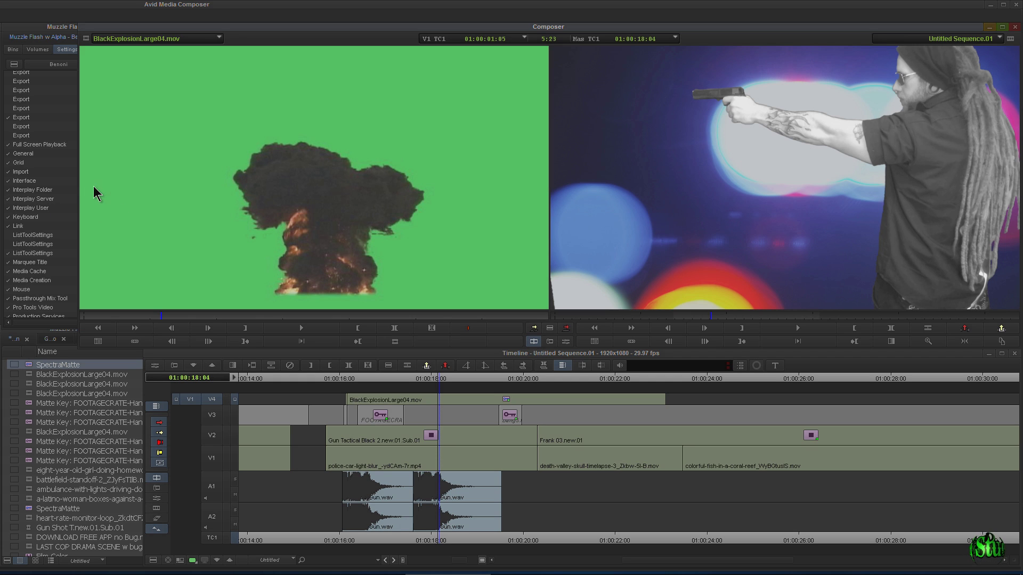
pyautogui.doubleClick(30, 172)
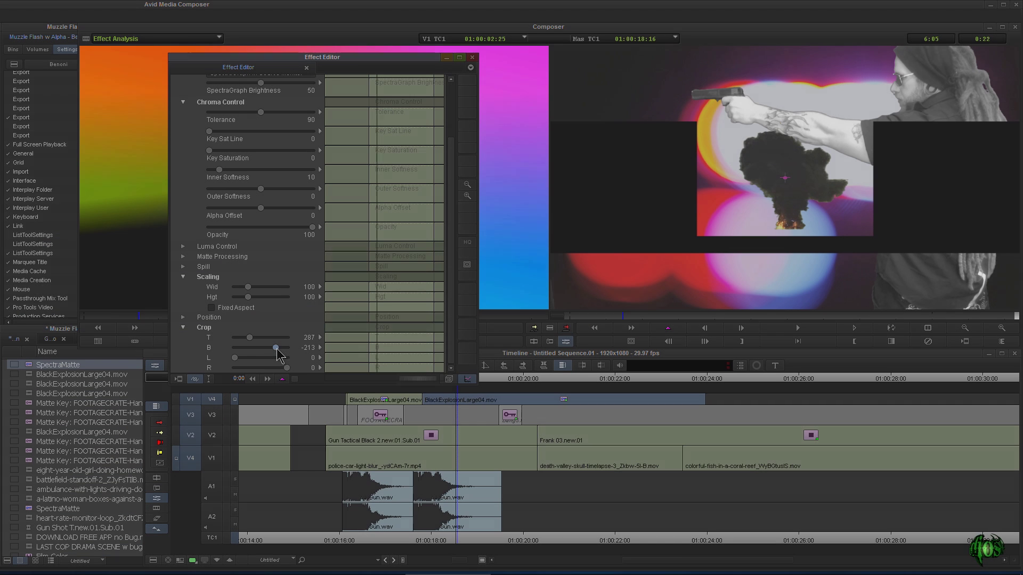
# Crop the second V4 clip's keyed explosion to 340 on the left and -329 on the right, and tighten its bottom crop
pyautogui.moveTo(235, 358); pyautogui.dragTo(252, 358)
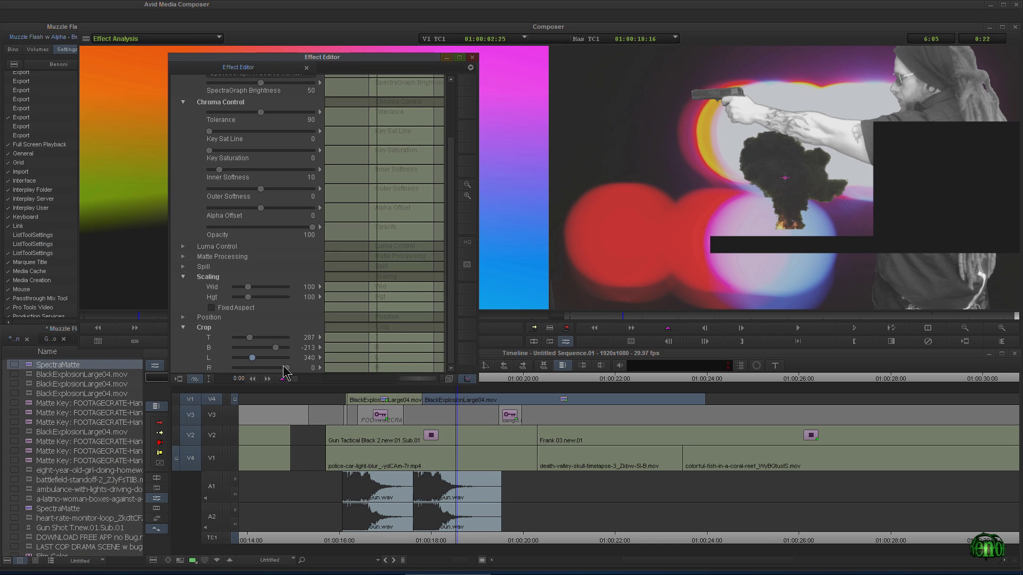
pyautogui.moveTo(287, 371); pyautogui.dragTo(271, 376)
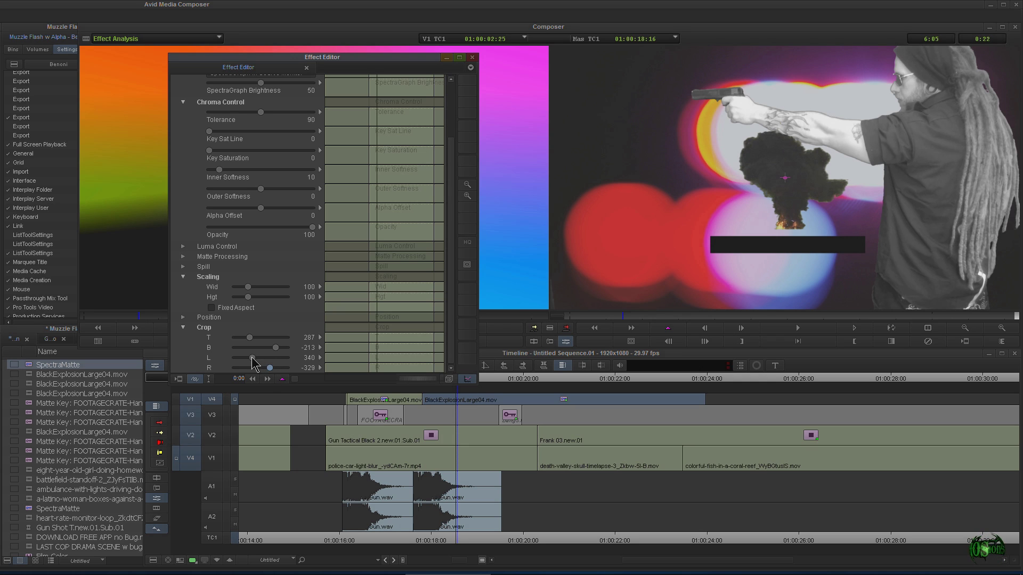
pyautogui.moveTo(276, 347); pyautogui.dragTo(271, 347)
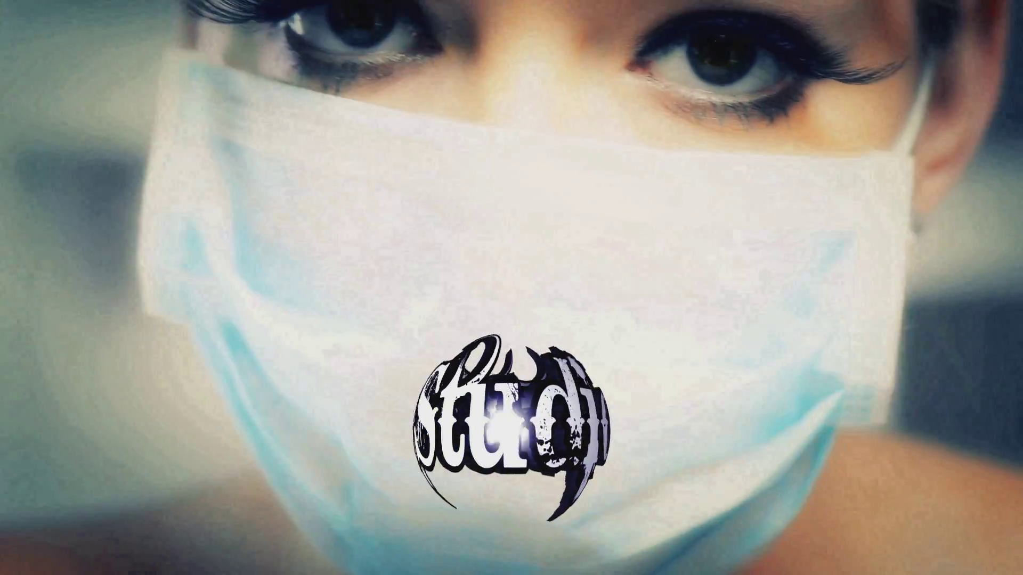